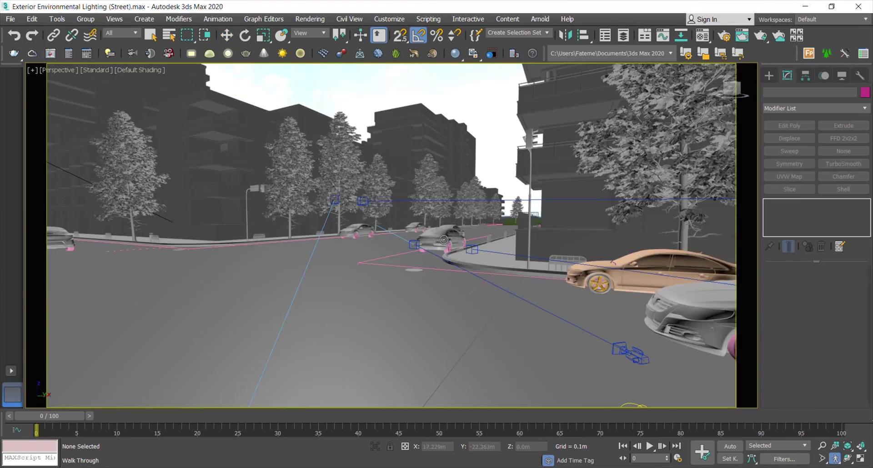
Frame the street intersection in Walk Through mode and select the PhysCamera008 camera
{"action": "left_click_drag", "start_coordinate": [444, 240], "coordinate": [388, 248]}
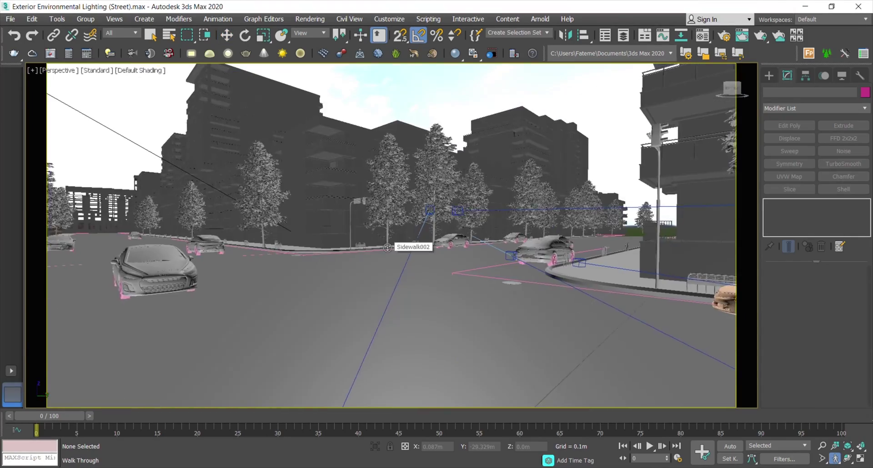
{"action": "key", "text": "Down"}
{"action": "left_click", "coordinate": [75, 73]}
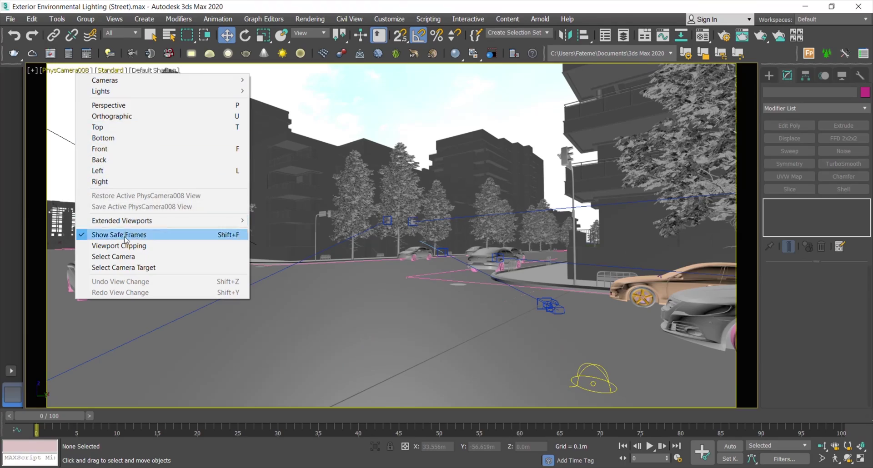
{"action": "left_click", "coordinate": [113, 256]}
{"action": "scroll", "coordinate": [142, 259], "scroll_direction": "up", "scroll_amount": 10}
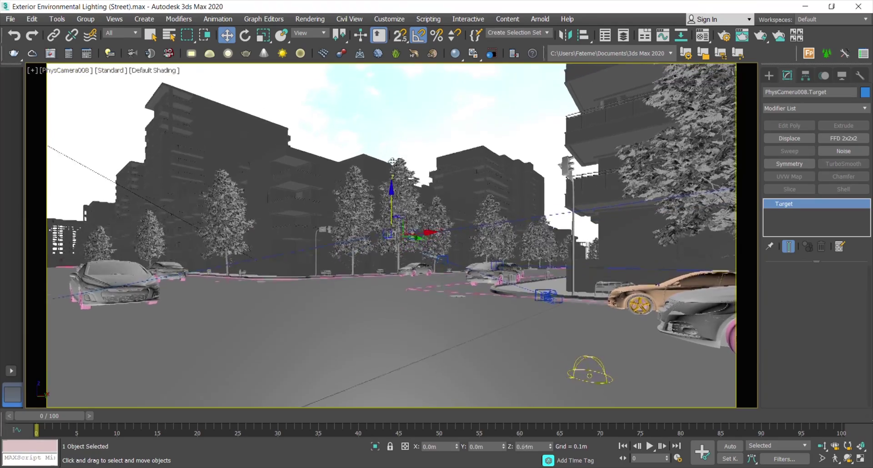
Try specified field-of-view values of 55, 60 and 65 degrees on PhysCamera008
{"action": "type", "text": "55"}
{"action": "key", "text": "Return"}
{"action": "type", "text": "60"}
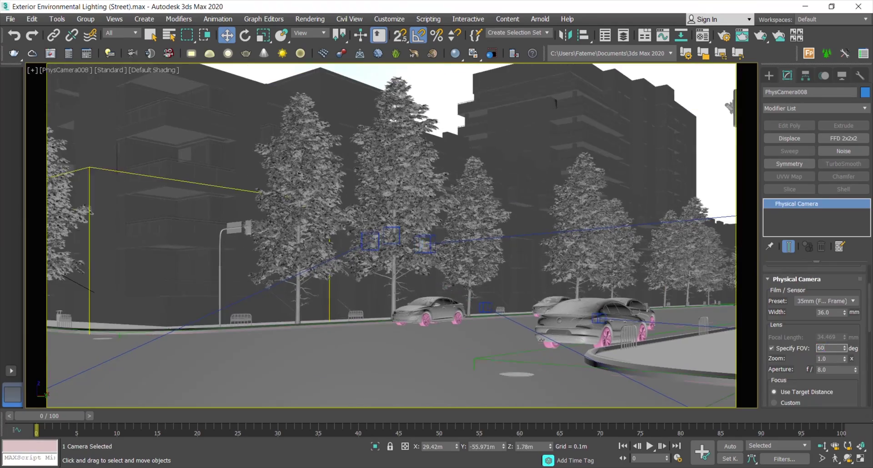
{"action": "key", "text": "Return"}
{"action": "type", "text": "65"}
{"action": "key", "text": "Return"}
{"action": "type", "text": "7"}
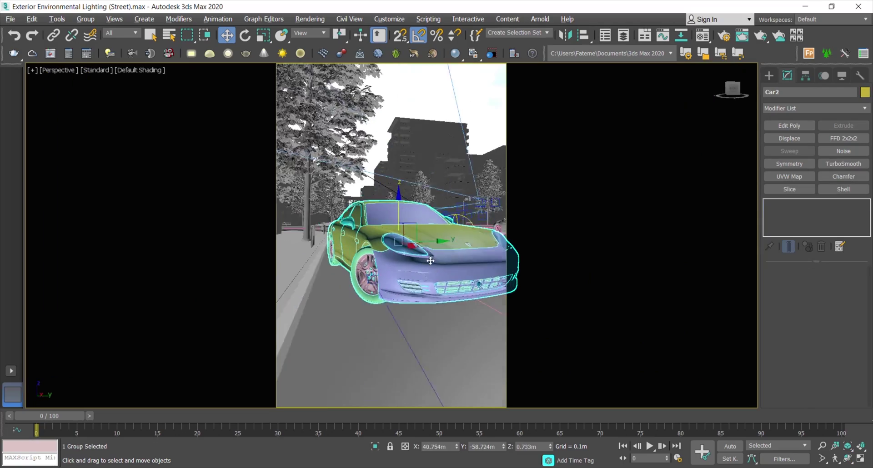
Frame the front of Car2 in a portrait-format perspective view using Walk Through
{"action": "middle_click_drag", "start_coordinate": [431, 261], "coordinate": [387, 274]}
{"action": "scroll", "coordinate": [396, 273], "scroll_direction": "down", "scroll_amount": 3}
{"action": "key", "text": "Up"}
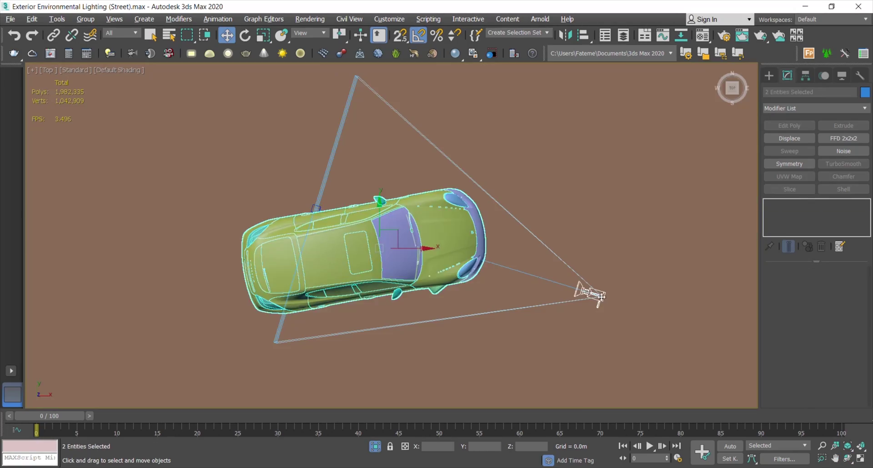
Select PhysCamera009 beside the car in the top view and try apertures of f/3.2 and f/4.5
{"action": "left_click", "coordinate": [590, 294]}
{"action": "left_click_drag", "start_coordinate": [858, 294], "coordinate": [860, 310]}
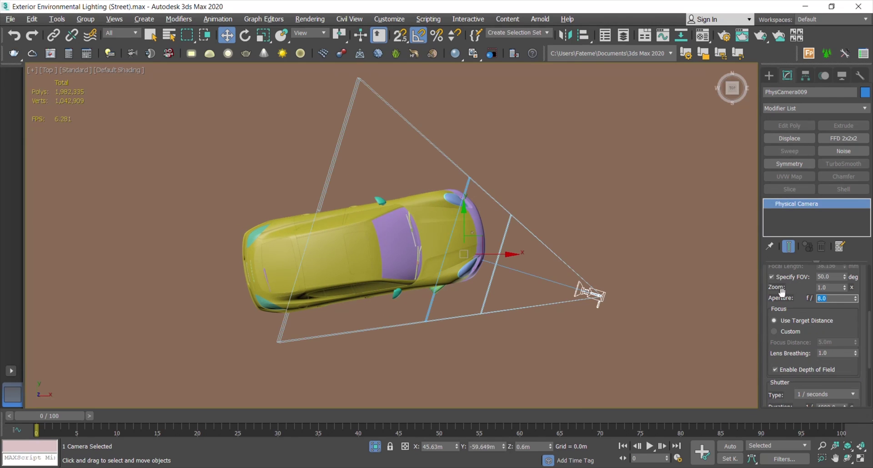
{"action": "type", "text": "3.2"}
{"action": "key", "text": "Return"}
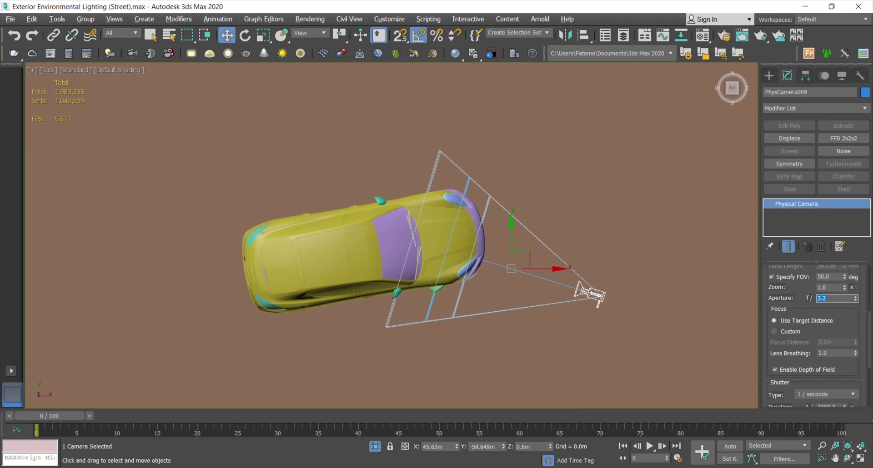
{"action": "type", "text": "4.5"}
{"action": "key", "text": "Return"}
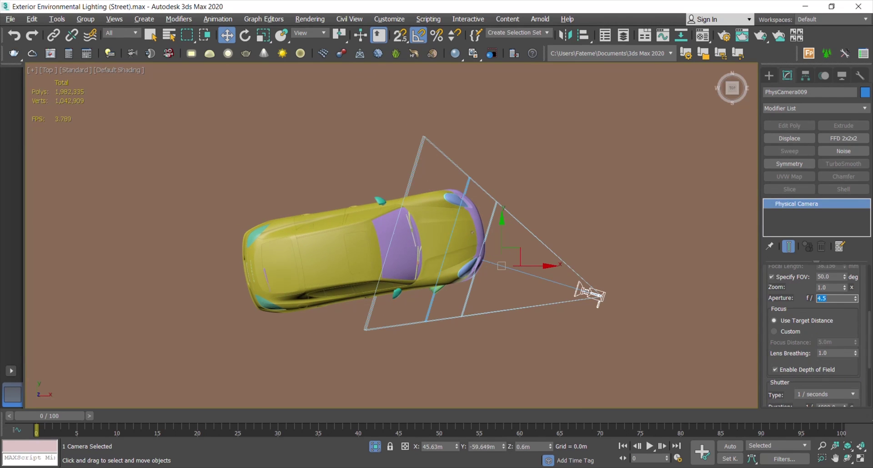
{"action": "scroll", "coordinate": [472, 262], "scroll_direction": "up", "scroll_amount": 6}
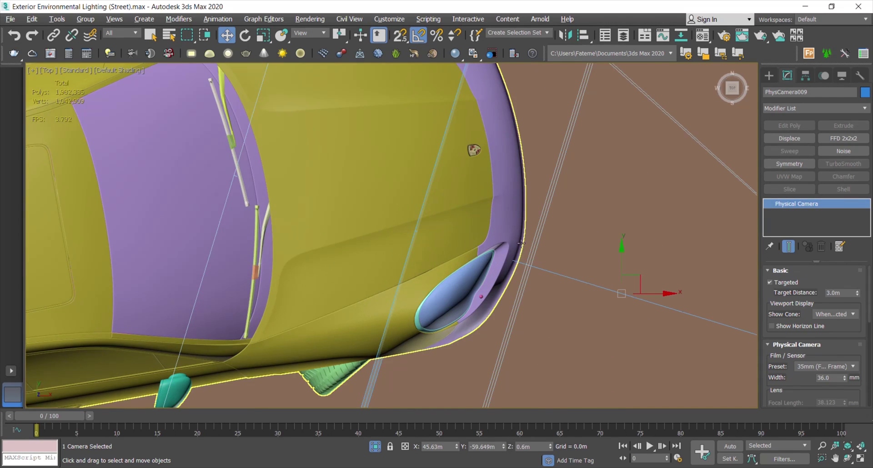
{"action": "scroll", "coordinate": [512, 275], "scroll_direction": "down", "scroll_amount": 4}
{"action": "left_click_drag", "start_coordinate": [858, 295], "coordinate": [859, 291]}
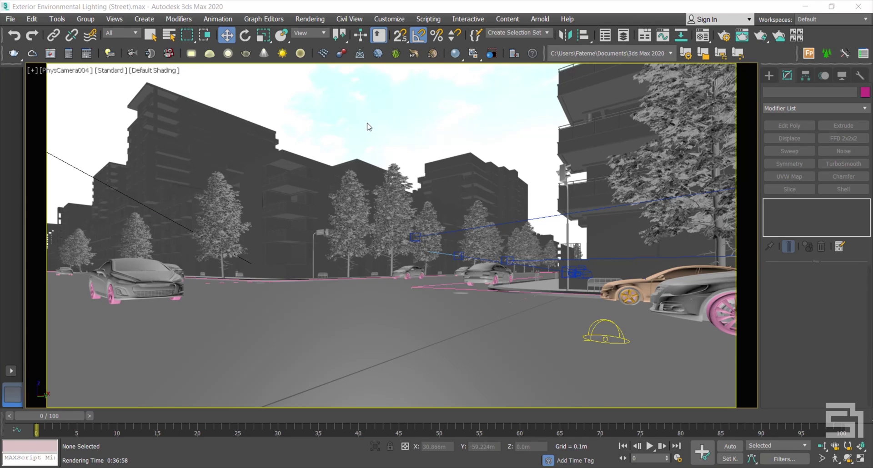
Switch from the PhysCamera004 view to Perspective and orbit out to overlook the whole street scene
{"action": "key", "text": "p"}
{"action": "middle_click_drag", "start_coordinate": [458, 224], "coordinate": [326, 263]}
{"action": "scroll", "coordinate": [320, 225], "scroll_direction": "down", "scroll_amount": 6}
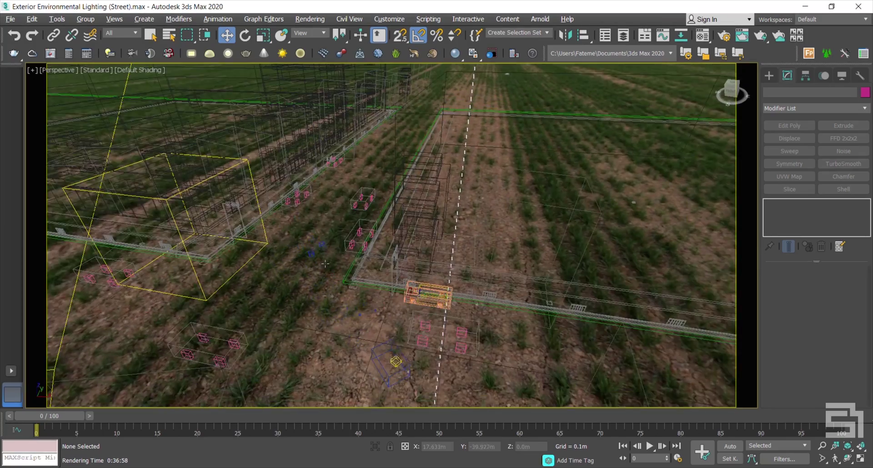
{"action": "scroll", "coordinate": [305, 229], "scroll_direction": "down", "scroll_amount": 3}
{"action": "mouse_move", "coordinate": [304, 229]}
{"action": "middle_mouse_down"}
{"action": "mouse_move", "coordinate": [378, 256]}
{"action": "mouse_move", "coordinate": [348, 219]}
{"action": "mouse_move", "coordinate": [357, 222]}
{"action": "mouse_move", "coordinate": [357, 253]}
{"action": "mouse_move", "coordinate": [337, 289]}
{"action": "mouse_move", "coordinate": [253, 294]}
{"action": "mouse_move", "coordinate": [296, 279]}
{"action": "middle_mouse_up"}
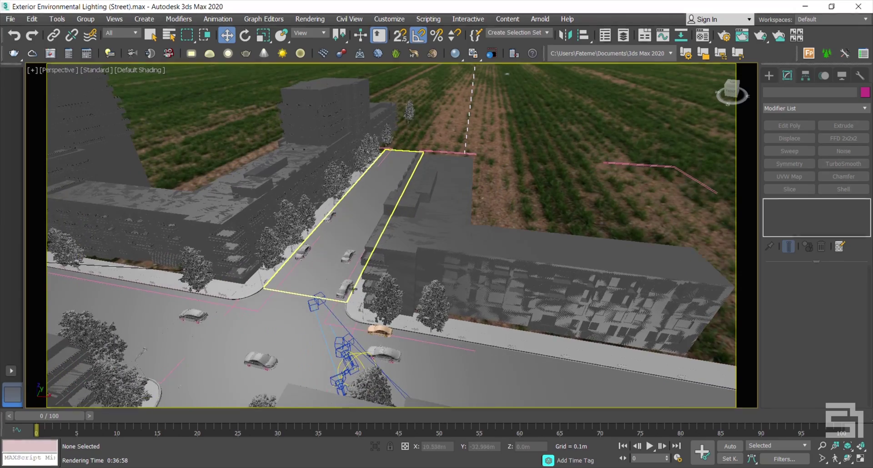
{"action": "middle_click_drag", "start_coordinate": [353, 289], "coordinate": [418, 330], "text": "alt"}
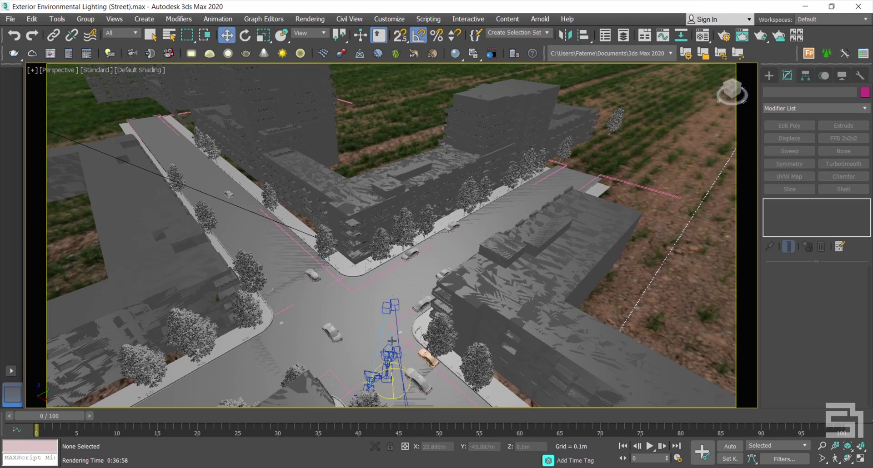
Bring the perspective view down to street level at the intersection, looking along the tree-lined road
{"action": "scroll", "coordinate": [358, 313], "scroll_direction": "up", "scroll_amount": 2}
{"action": "scroll", "coordinate": [337, 313], "scroll_direction": "up", "scroll_amount": 2}
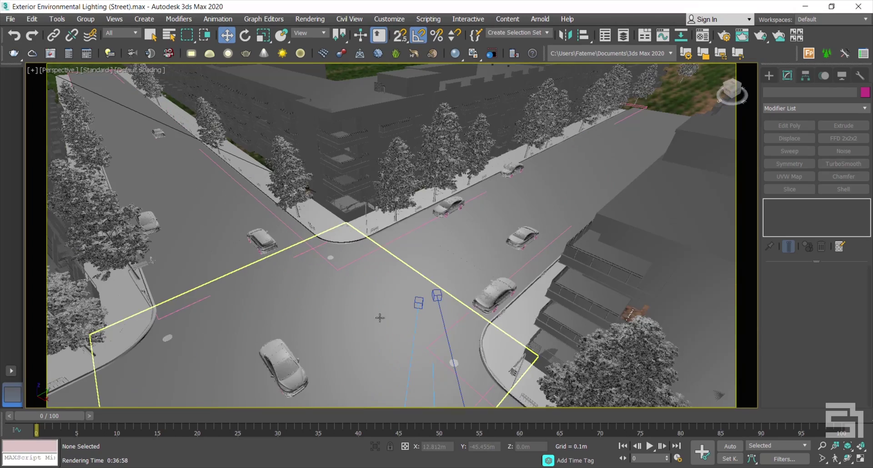
{"action": "scroll", "coordinate": [321, 330], "scroll_direction": "up", "scroll_amount": 2}
{"action": "middle_click_drag", "start_coordinate": [435, 340], "coordinate": [445, 282], "text": "alt"}
{"action": "mouse_move", "coordinate": [393, 314]}
{"action": "middle_mouse_down", "text": "alt"}
{"action": "mouse_move", "coordinate": [471, 311]}
{"action": "mouse_move", "coordinate": [342, 313]}
{"action": "mouse_move", "coordinate": [400, 316]}
{"action": "middle_mouse_up", "text": "alt"}
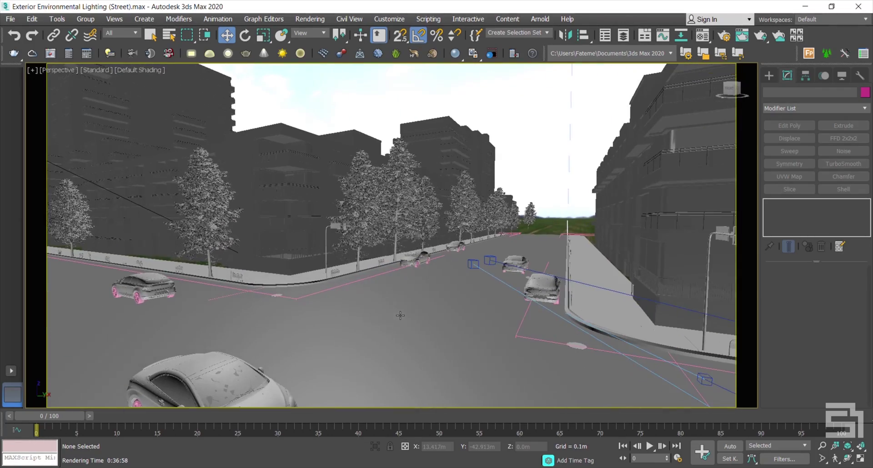
{"action": "middle_click_drag", "start_coordinate": [422, 345], "coordinate": [401, 280]}
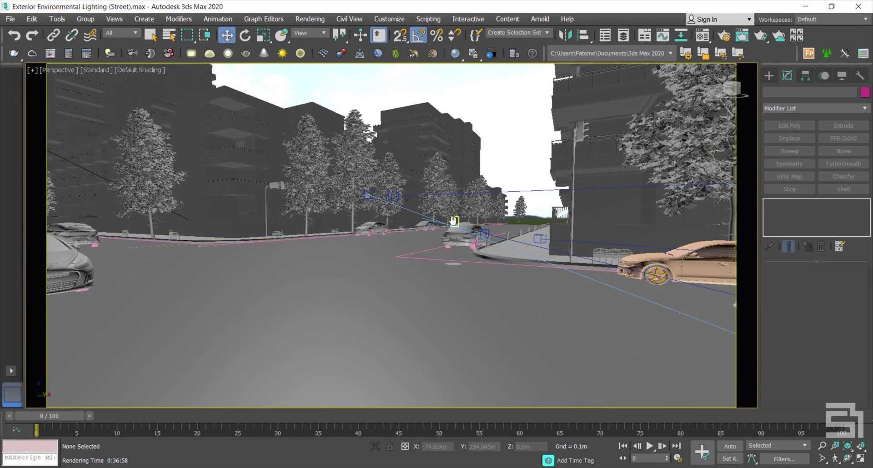
{"action": "middle_click_drag", "start_coordinate": [453, 221], "coordinate": [448, 223]}
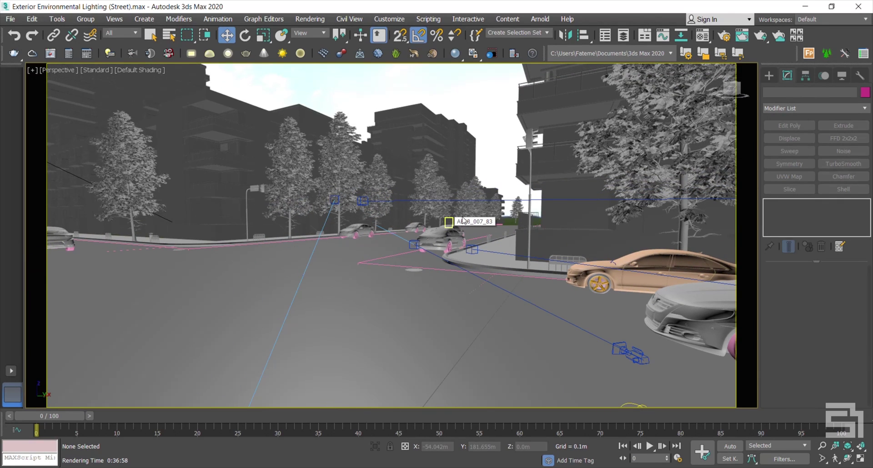
Turn the view in Walk Through mode toward the corner sidewalk so the oncoming car is in frame
{"action": "key", "text": "Up"}
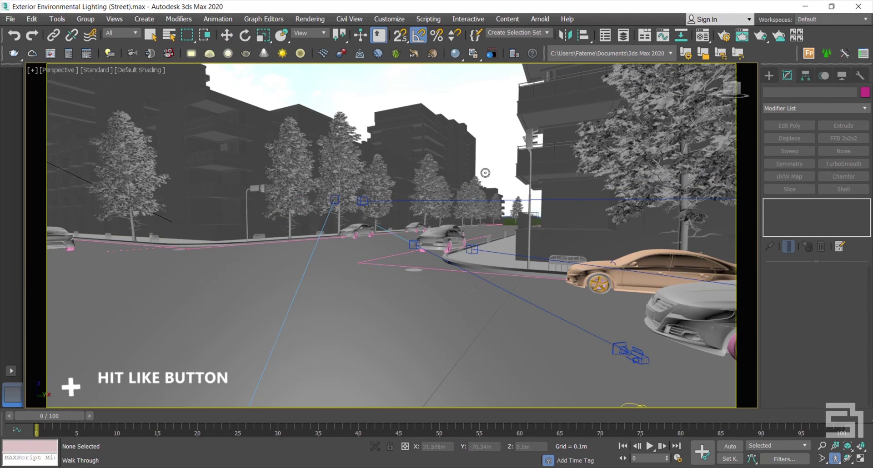
{"action": "left_click_drag", "start_coordinate": [473, 237], "coordinate": [389, 246]}
{"action": "key", "text": "Up"}
{"action": "key", "text": "Up"}
{"action": "key", "text": "Up"}
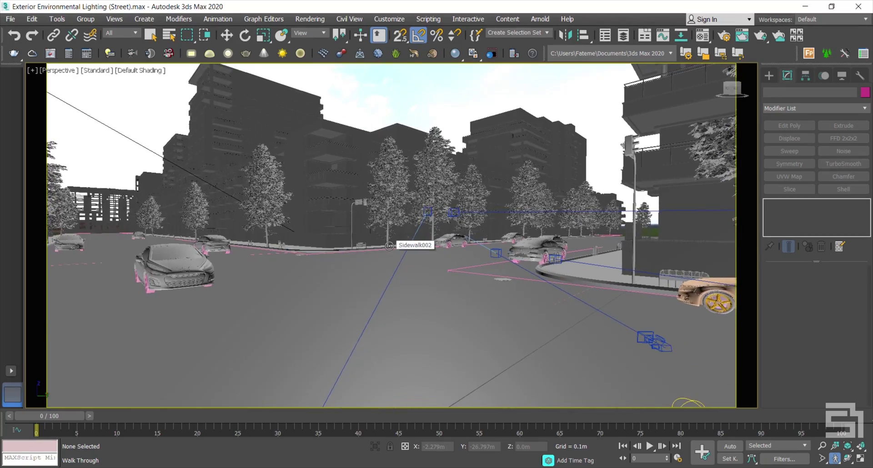
{"action": "key", "text": "c"}
{"action": "key", "text": "a"}
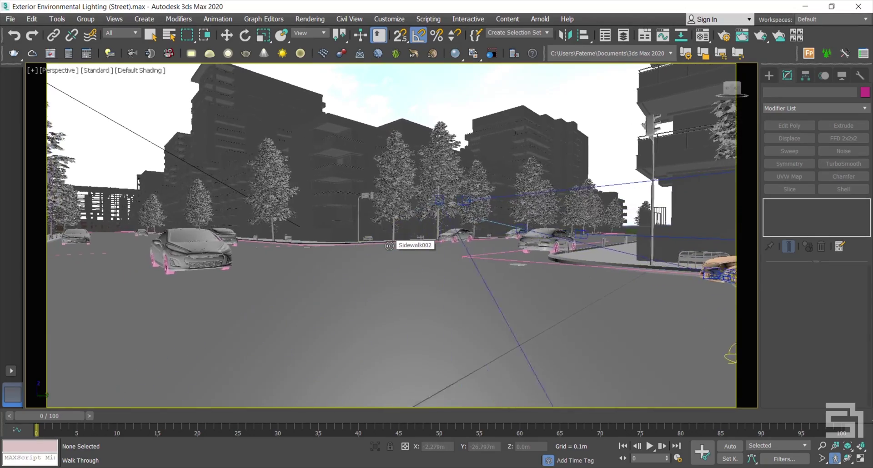
Refine the framing to include the oncoming car and the parked cars, and create a physical camera from the view
{"action": "key", "text": "Left"}
{"action": "left_click_drag", "start_coordinate": [380, 248], "coordinate": [460, 291]}
{"action": "middle_click_drag", "start_coordinate": [460, 291], "coordinate": [431, 294]}
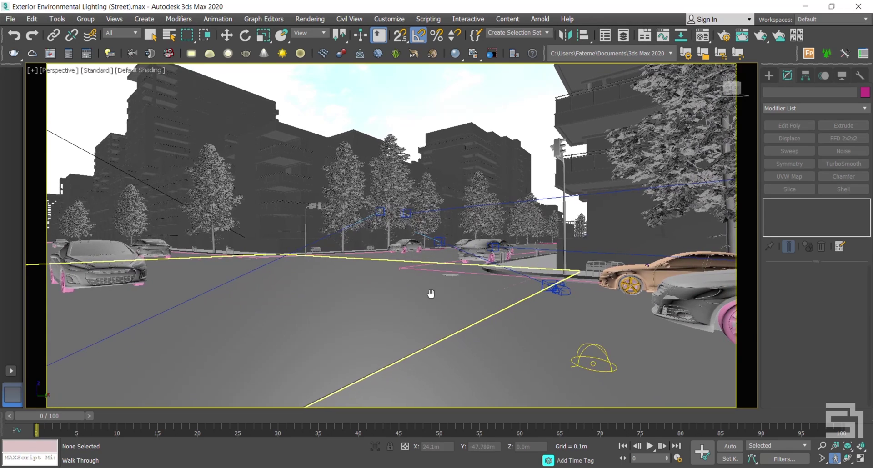
{"action": "key", "text": "Left"}
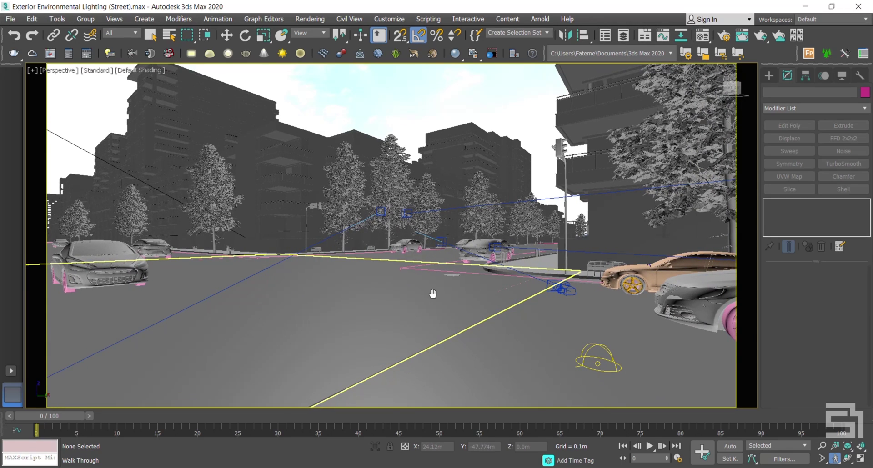
{"action": "key", "text": "Left"}
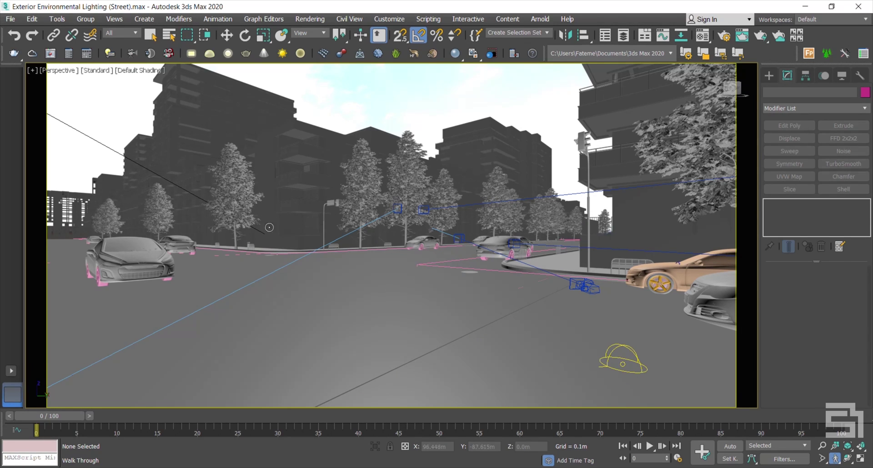
{"action": "key", "text": "Up"}
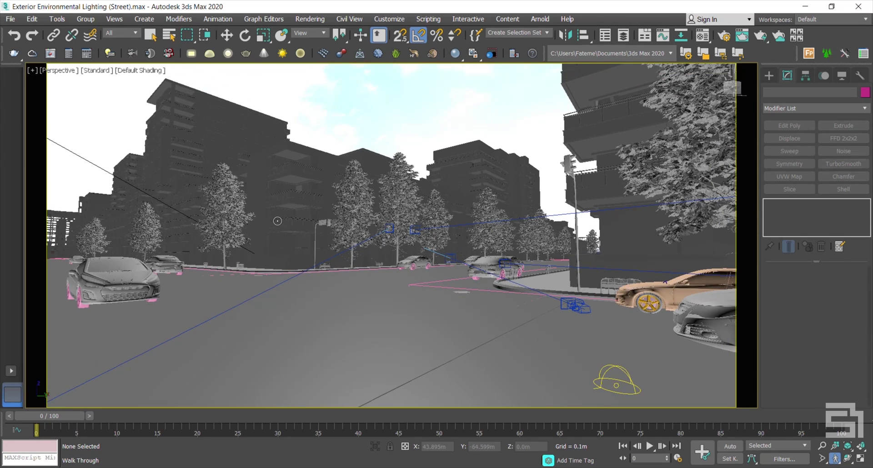
{"action": "left_click_drag", "start_coordinate": [276, 221], "coordinate": [277, 224]}
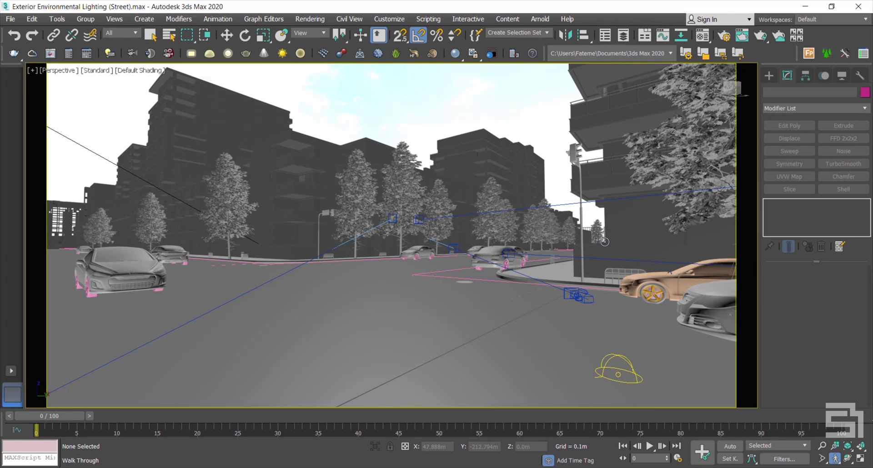
{"action": "key", "text": "ctrl+c"}
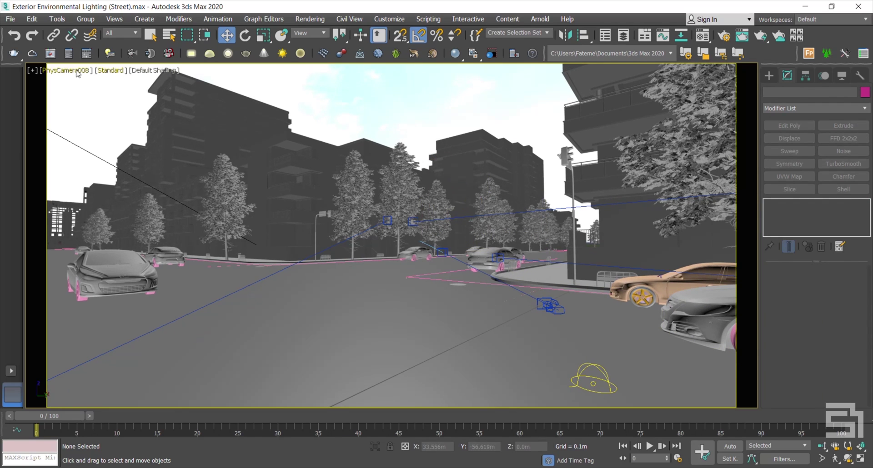
Select PhysCamera008 and set its Z position to 1.5 m
{"action": "left_click", "coordinate": [77, 71]}
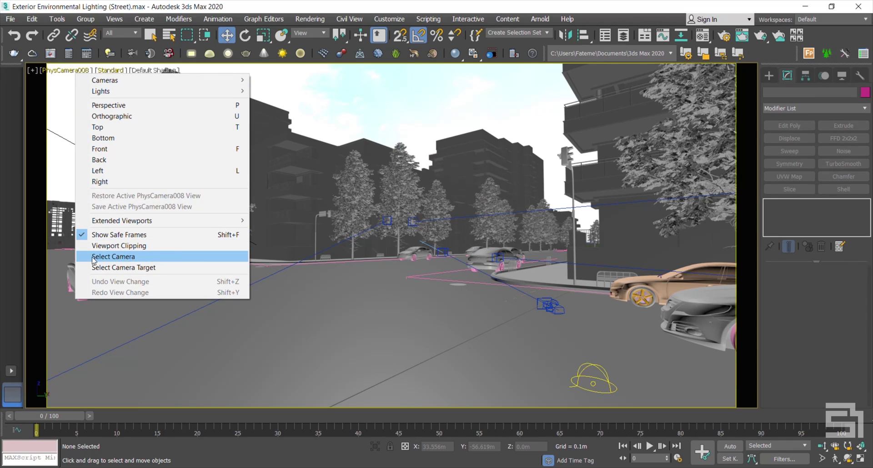
{"action": "left_click", "coordinate": [113, 256]}
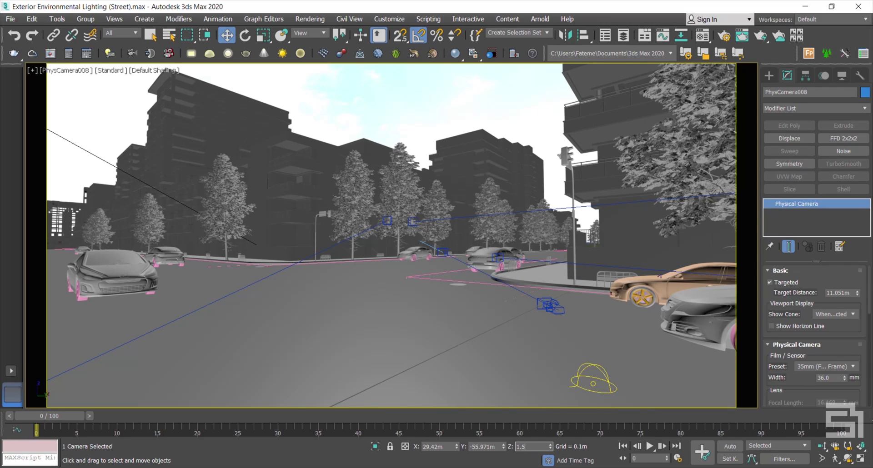
{"action": "key", "text": "Return"}
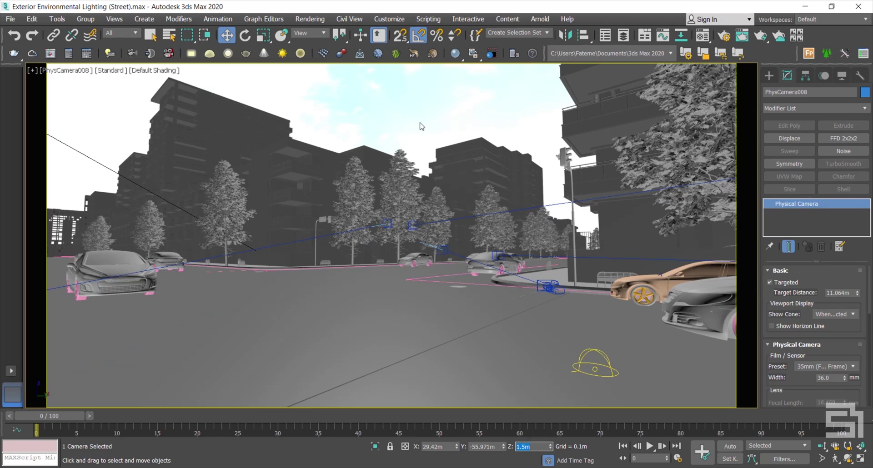
Select the target of PhysCamera008 and move it vertically to a height of about 1.96 m
{"action": "left_click", "coordinate": [75, 72]}
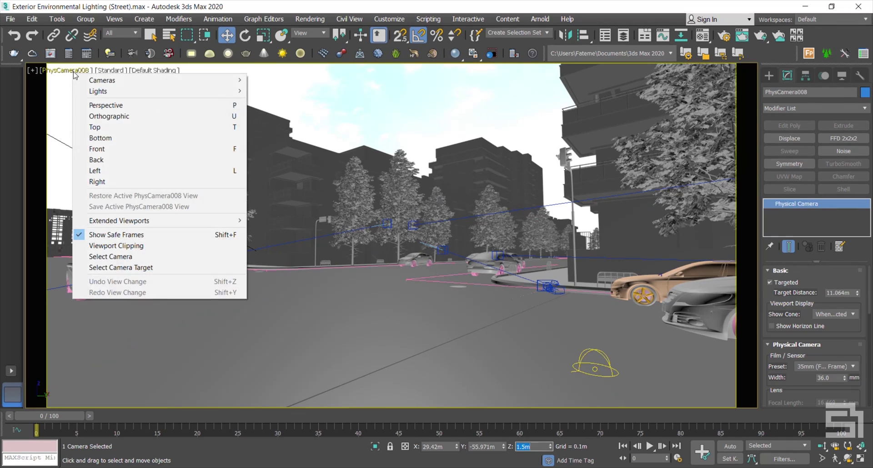
{"action": "left_click", "coordinate": [128, 270]}
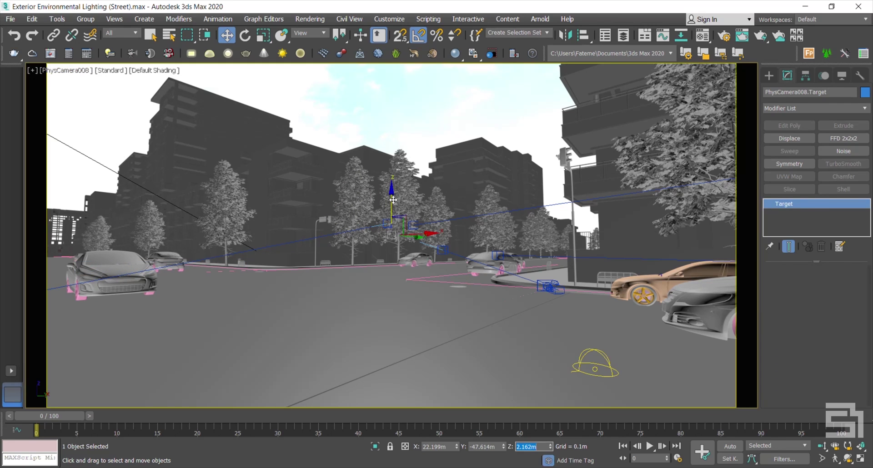
{"action": "left_click_drag", "start_coordinate": [393, 200], "coordinate": [393, 93]}
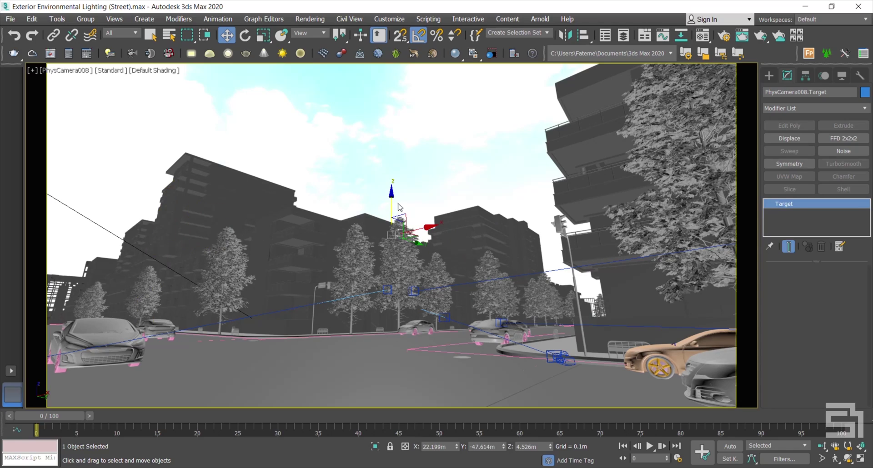
{"action": "left_click_drag", "start_coordinate": [391, 198], "coordinate": [399, 270]}
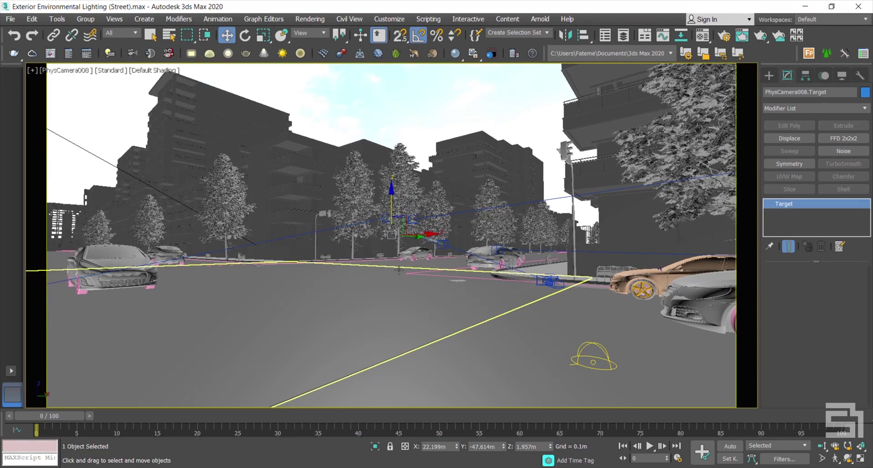
Select PhysCamera008 and enable Auto Vertical Tilt Correction in its perspective control settings
{"action": "left_click", "coordinate": [68, 70]}
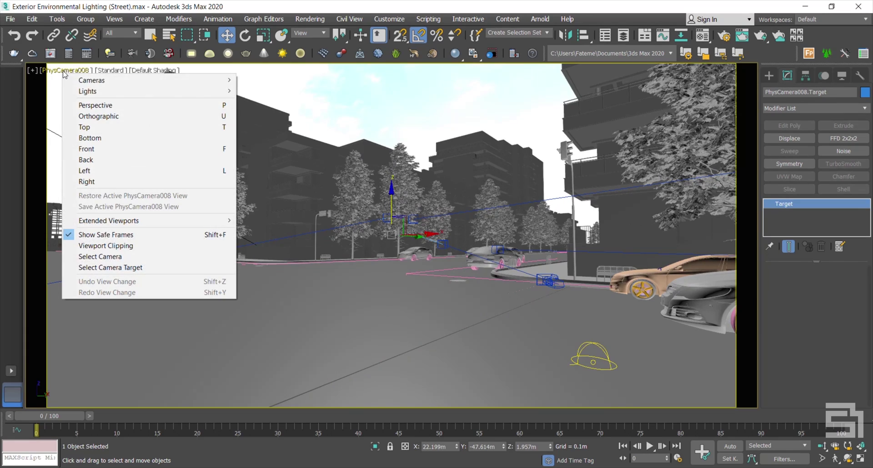
{"action": "left_click", "coordinate": [150, 256]}
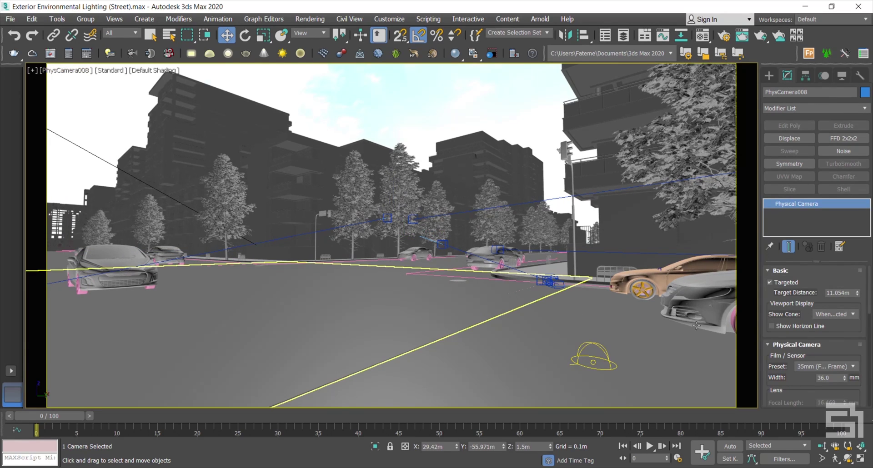
{"action": "left_click_drag", "start_coordinate": [777, 310], "coordinate": [804, 78]}
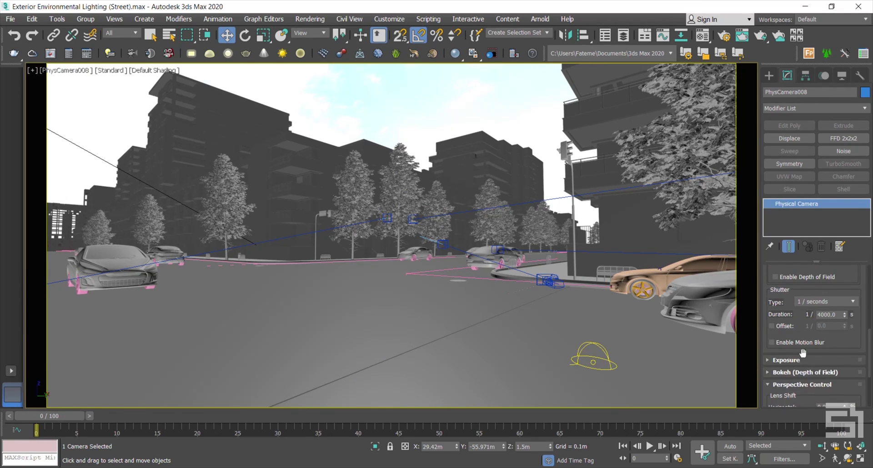
{"action": "left_click_drag", "start_coordinate": [793, 390], "coordinate": [793, 294]}
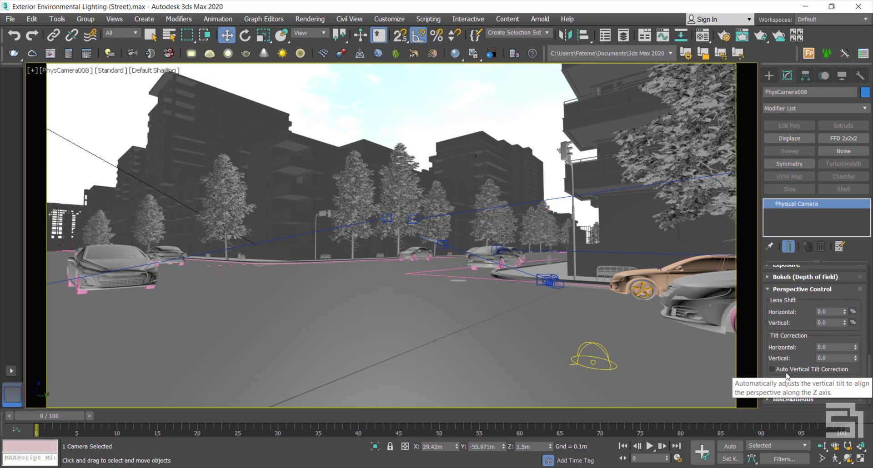
{"action": "left_click", "coordinate": [772, 369]}
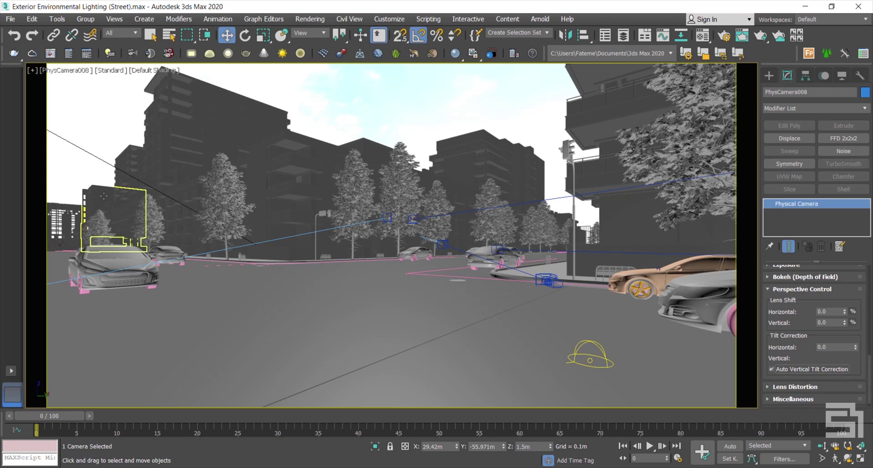
Select the target of PhysCamera008, raise it to about 2.13 m and shift it along X to about 22.47 m
{"action": "left_click", "coordinate": [66, 72]}
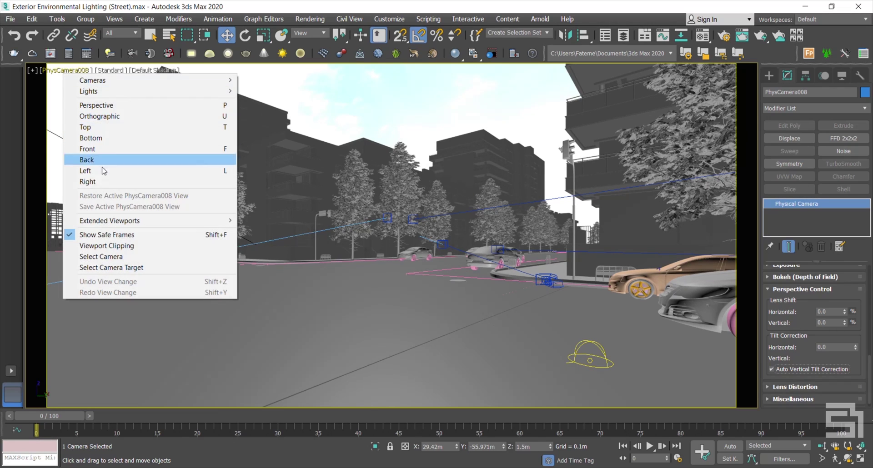
{"action": "left_click", "coordinate": [170, 268]}
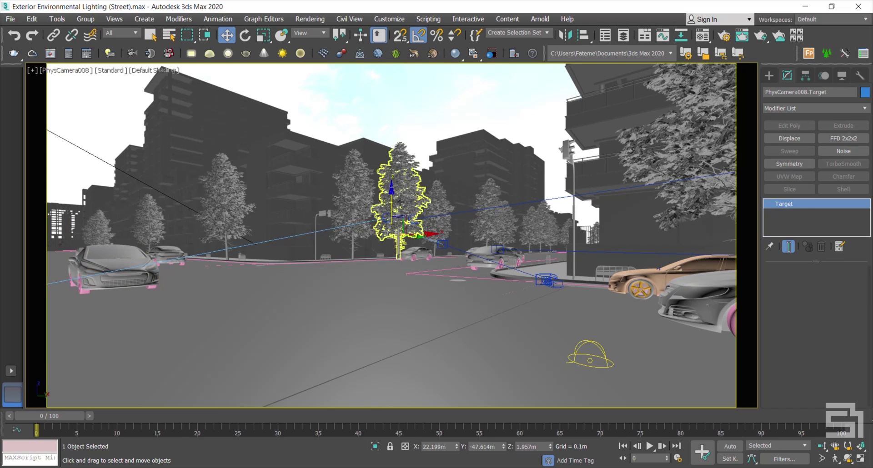
{"action": "mouse_move", "coordinate": [392, 200]}
{"action": "left_mouse_down"}
{"action": "mouse_move", "coordinate": [390, 118]}
{"action": "mouse_move", "coordinate": [400, 176]}
{"action": "mouse_move", "coordinate": [399, 191]}
{"action": "mouse_move", "coordinate": [397, 136]}
{"action": "mouse_move", "coordinate": [396, 248]}
{"action": "mouse_move", "coordinate": [391, 155]}
{"action": "mouse_move", "coordinate": [394, 194]}
{"action": "left_mouse_up"}
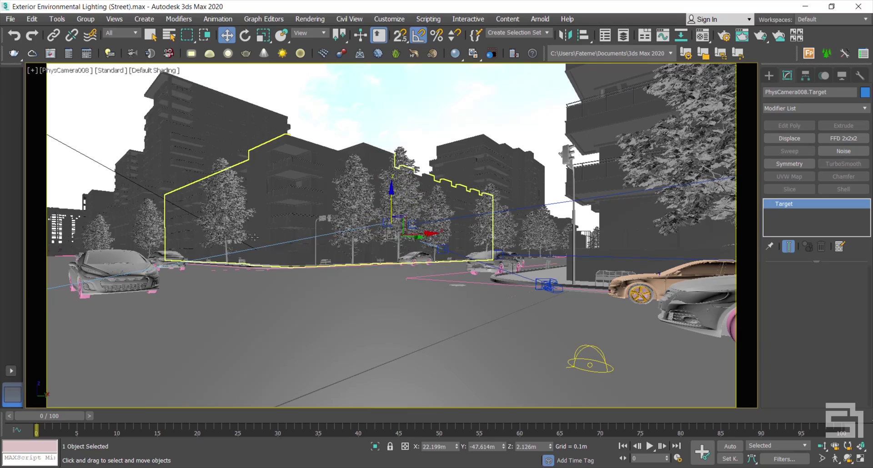
{"action": "mouse_move", "coordinate": [435, 233]}
{"action": "left_mouse_down"}
{"action": "mouse_move", "coordinate": [429, 243]}
{"action": "mouse_move", "coordinate": [444, 244]}
{"action": "left_mouse_up"}
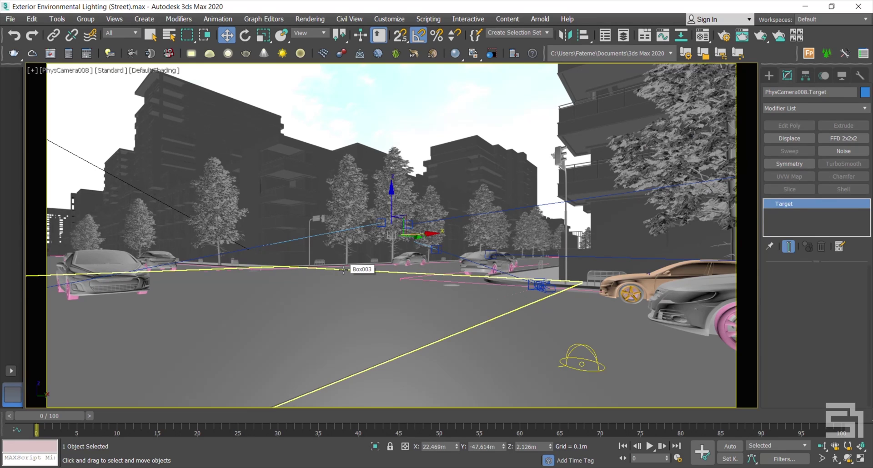
Select PhysCamera008 and set its Z position to 1.85 m
{"action": "left_click", "coordinate": [66, 72]}
{"action": "left_click", "coordinate": [131, 256]}
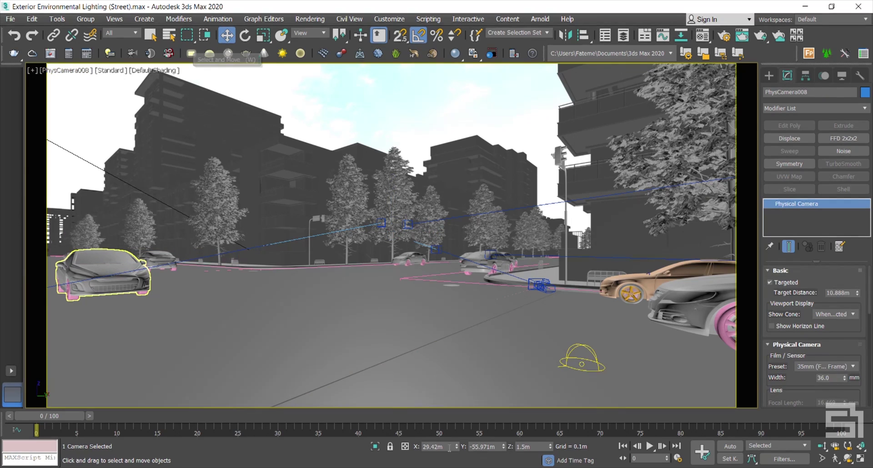
{"action": "left_click", "coordinate": [535, 447]}
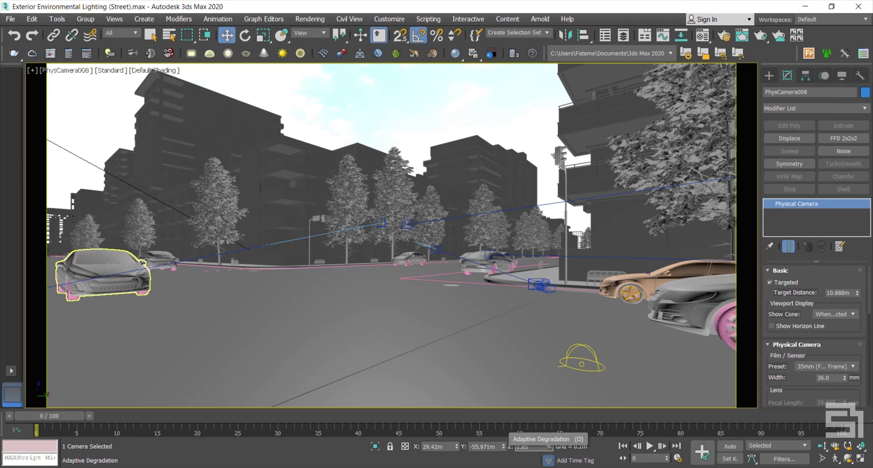
{"action": "type", "text": "1.85"}
{"action": "key", "text": "Return"}
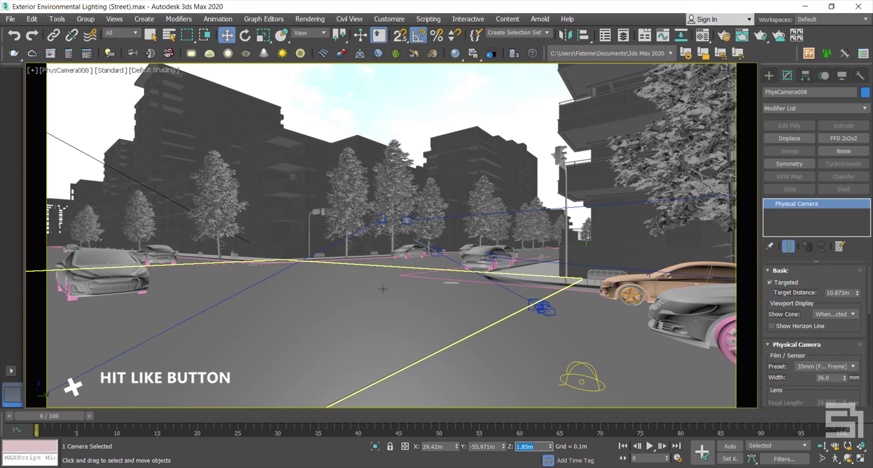
Select the target of PhysCamera008 and raise it to a height of about 2.77 m
{"action": "left_click", "coordinate": [76, 71]}
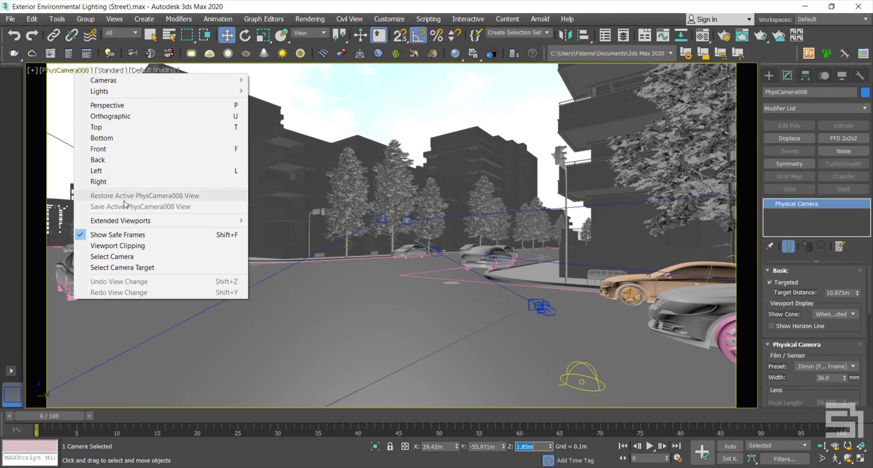
{"action": "left_click", "coordinate": [148, 269]}
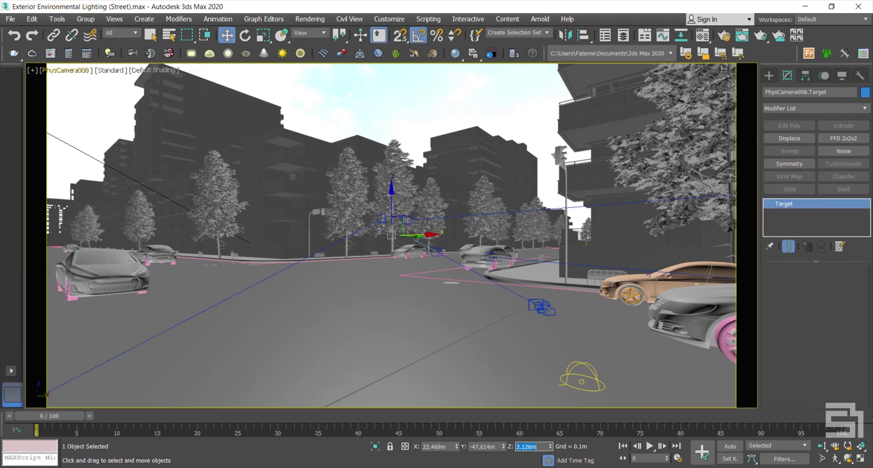
{"action": "left_click_drag", "start_coordinate": [392, 191], "coordinate": [393, 176]}
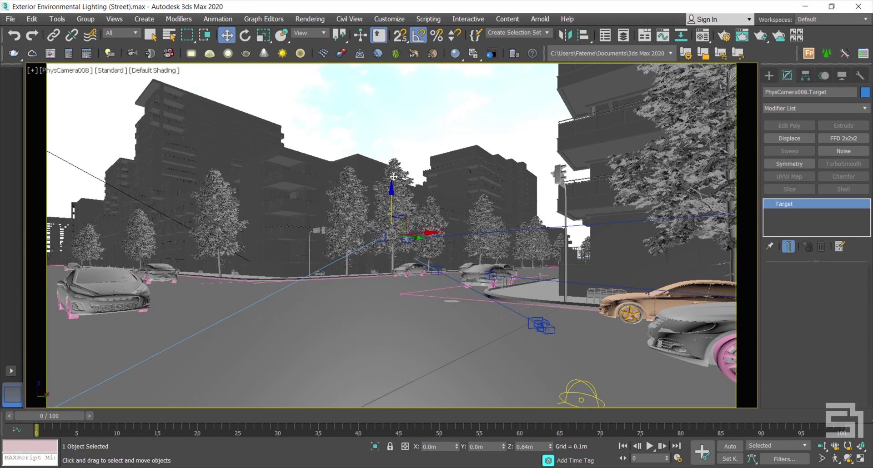
{"action": "left_click_drag", "start_coordinate": [393, 177], "coordinate": [393, 177]}
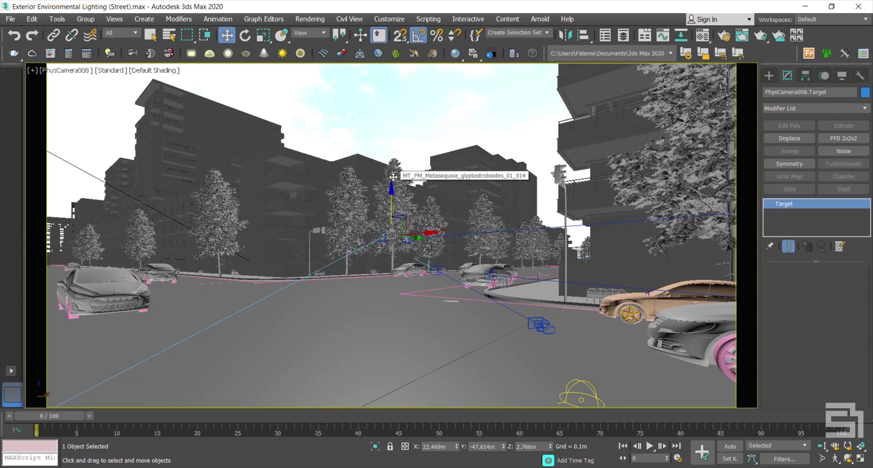
Select PhysCamera008, set its Z position to 1.78 m, and clear the selection
{"action": "left_click", "coordinate": [66, 71]}
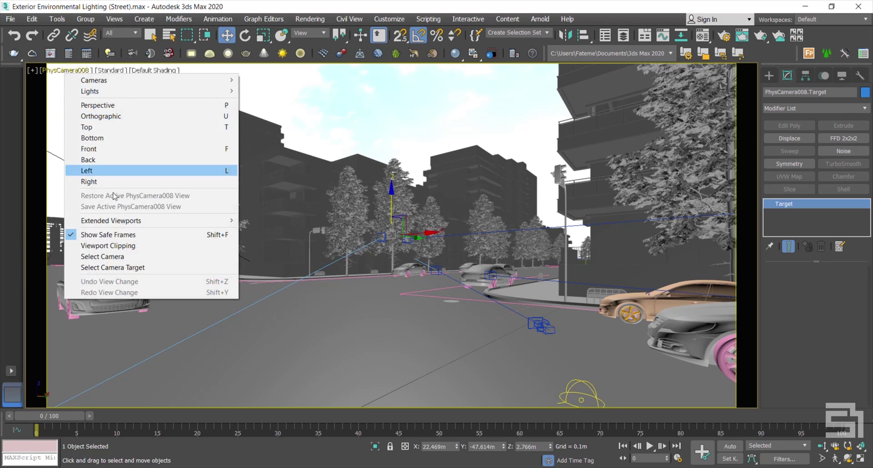
{"action": "left_click", "coordinate": [151, 260]}
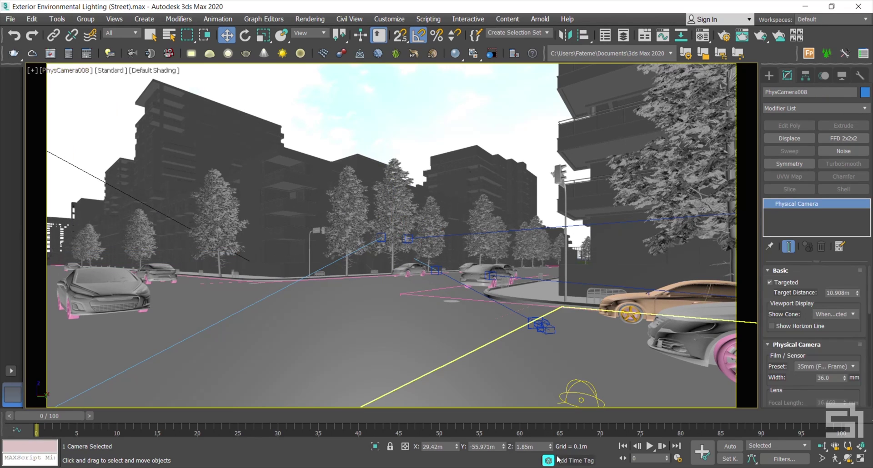
{"action": "left_click", "coordinate": [522, 446]}
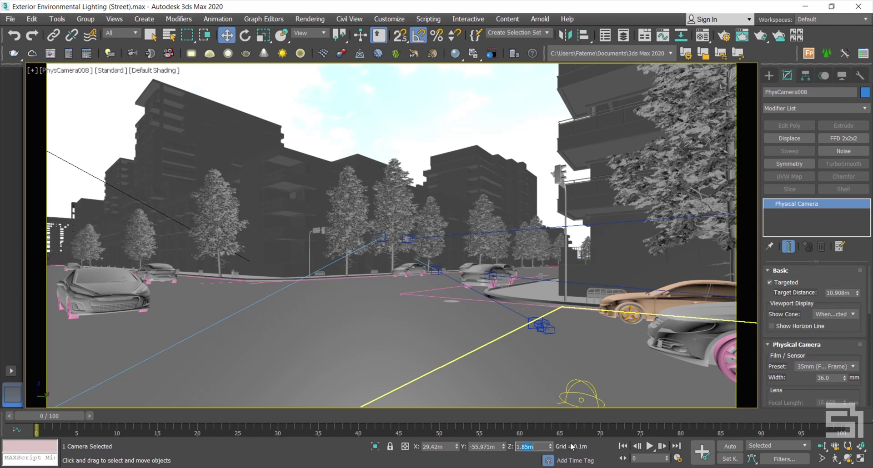
{"action": "type", "text": "1.78"}
{"action": "key", "text": "Return"}
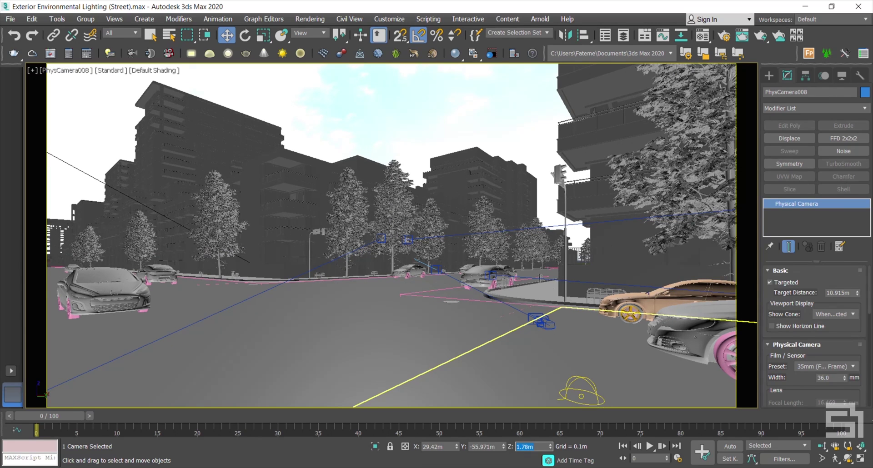
{"action": "left_click", "coordinate": [382, 117]}
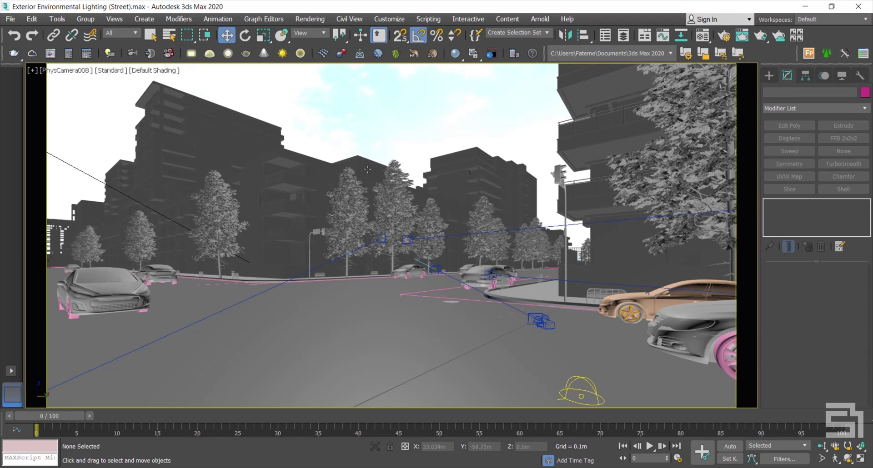
Select PhysCamera008 and narrow its specified field of view to 40 degrees
{"action": "left_click", "coordinate": [69, 71]}
{"action": "left_click", "coordinate": [147, 256]}
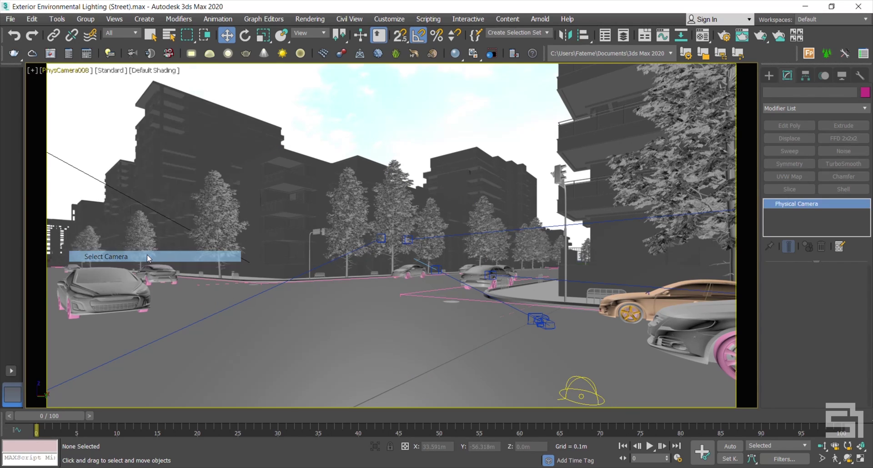
{"action": "left_click", "coordinate": [147, 257]}
{"action": "left_click_drag", "start_coordinate": [794, 344], "coordinate": [792, 280]}
{"action": "left_click_drag", "start_coordinate": [838, 350], "coordinate": [806, 355]}
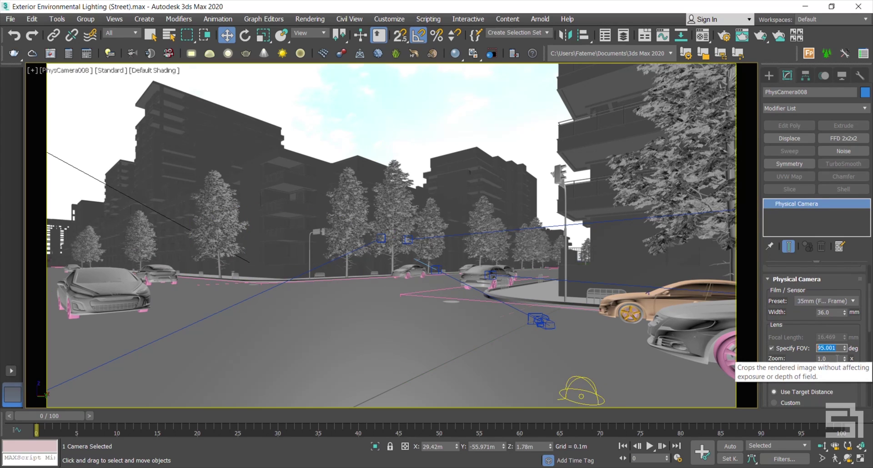
{"action": "type", "text": "40"}
{"action": "key", "text": "Return"}
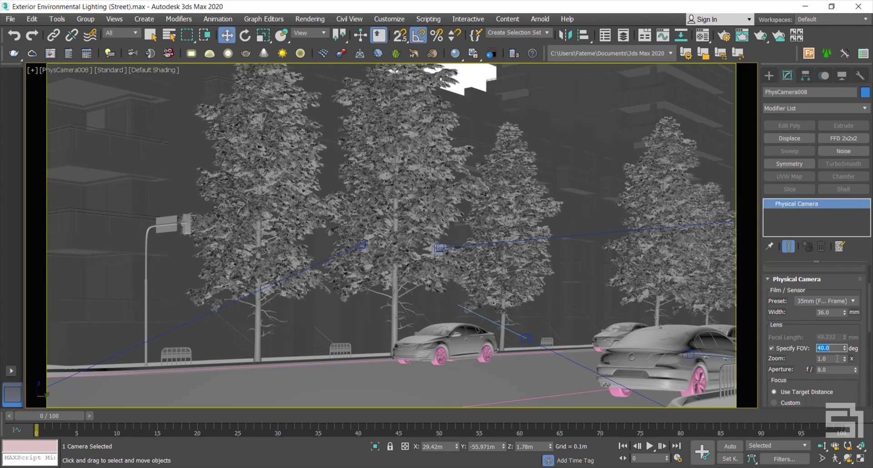
Try progressively wider fields of view on PhysCamera008, from 50 degrees through 60, 65, 70, 75 and 80 up to 85 degrees
{"action": "type", "text": "55"}
{"action": "key", "text": "Return"}
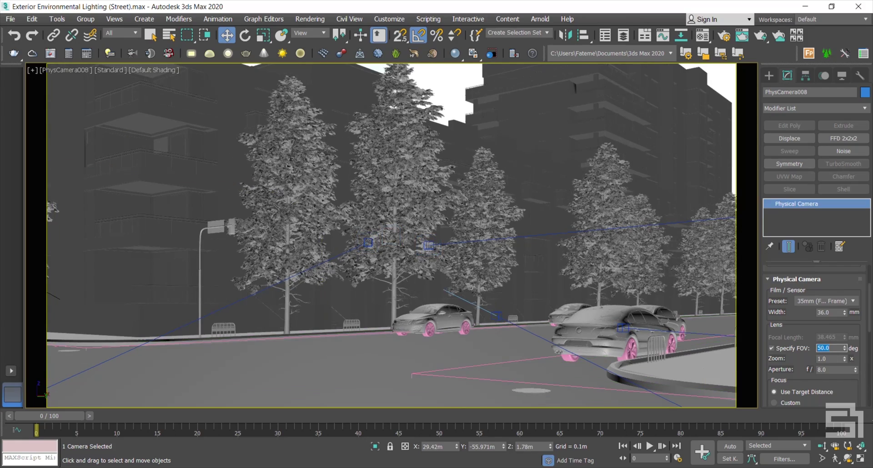
{"action": "key", "text": "Return"}
{"action": "type", "text": "60"}
{"action": "key", "text": "Return"}
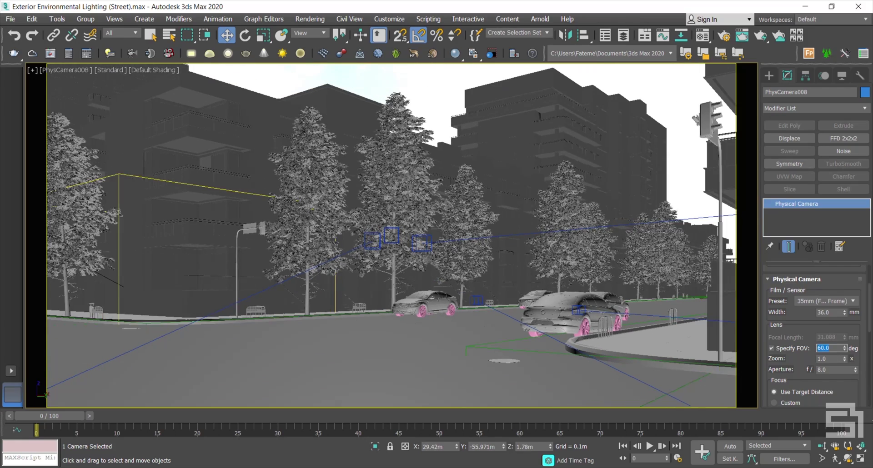
{"action": "type", "text": "65"}
{"action": "key", "text": "Return"}
{"action": "type", "text": "70"}
{"action": "key", "text": "Return"}
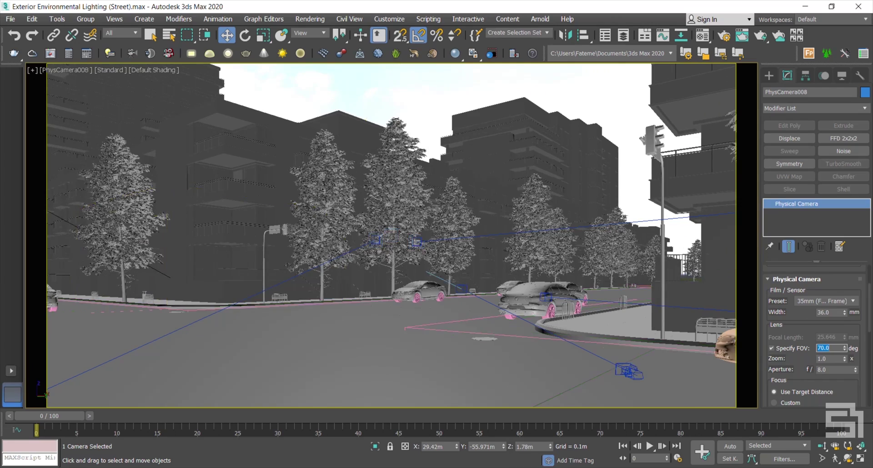
{"action": "type", "text": "75"}
{"action": "key", "text": "Return"}
{"action": "type", "text": "80"}
{"action": "key", "text": "Return"}
{"action": "type", "text": "85"}
{"action": "key", "text": "Return"}
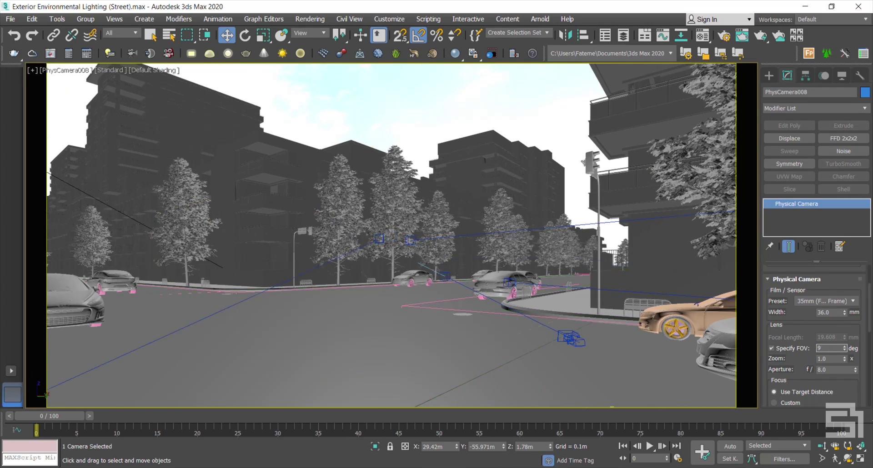
Widen the field of view of PhysCamera008 to 90 and finally to 95 degrees
{"action": "type", "text": "90"}
{"action": "key", "text": "Return"}
{"action": "type", "text": "95"}
{"action": "key", "text": "Return"}
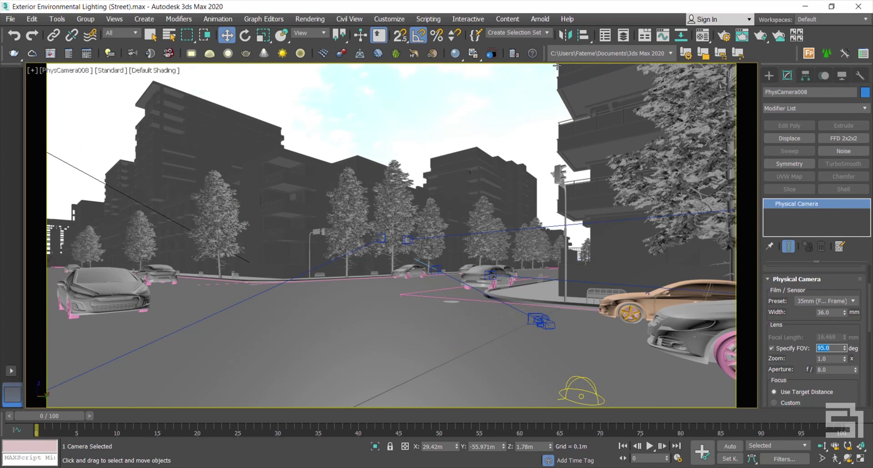
Deselect the camera and toggle the safe frames off and back on to compare the framing
{"action": "left_click", "coordinate": [508, 103]}
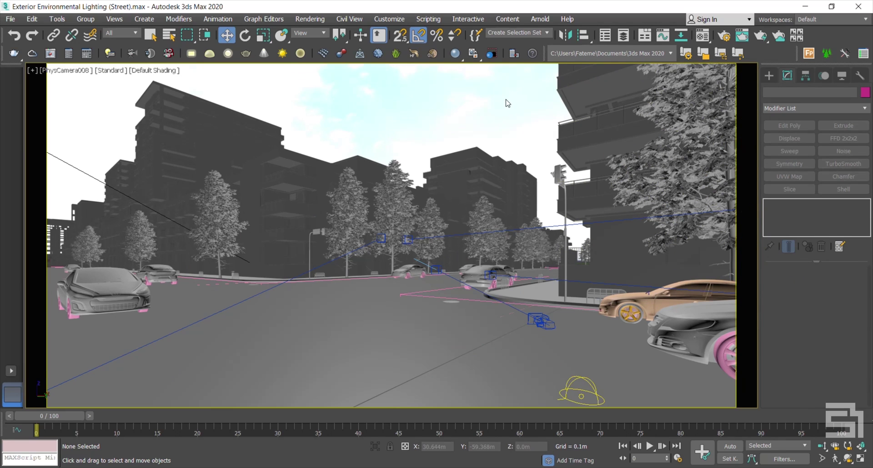
{"action": "key", "text": "shift+f"}
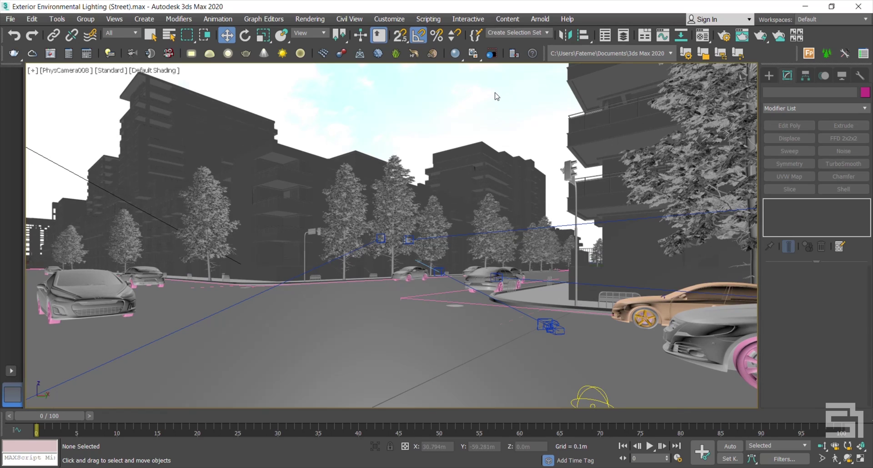
{"action": "key", "text": "shift+f"}
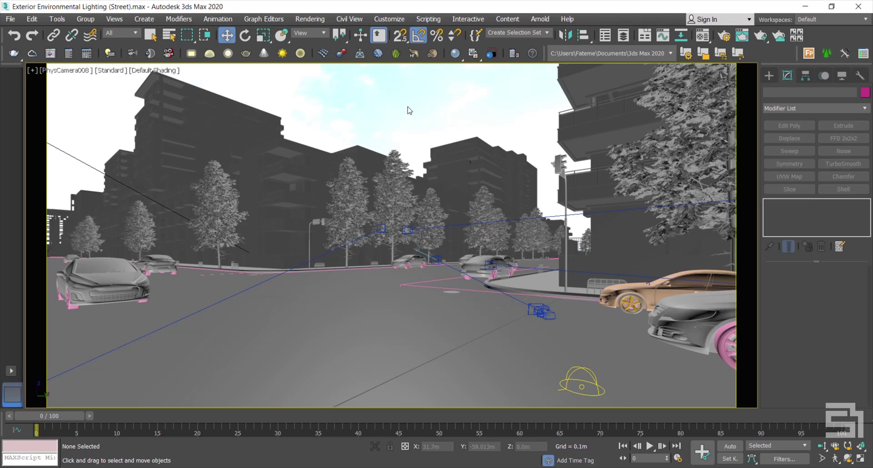
Leave the camera for a perspective view and frame the yellow and purple car, Car2, from its front beside the curb
{"action": "key", "text": "p"}
{"action": "middle_click_drag", "start_coordinate": [480, 270], "coordinate": [610, 281]}
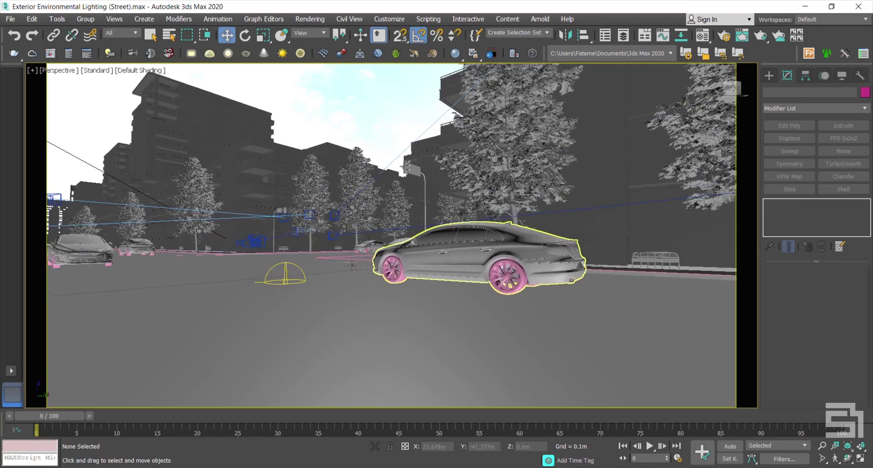
{"action": "middle_click_drag", "start_coordinate": [149, 284], "coordinate": [391, 279]}
{"action": "scroll", "coordinate": [360, 277], "scroll_direction": "down", "scroll_amount": 3}
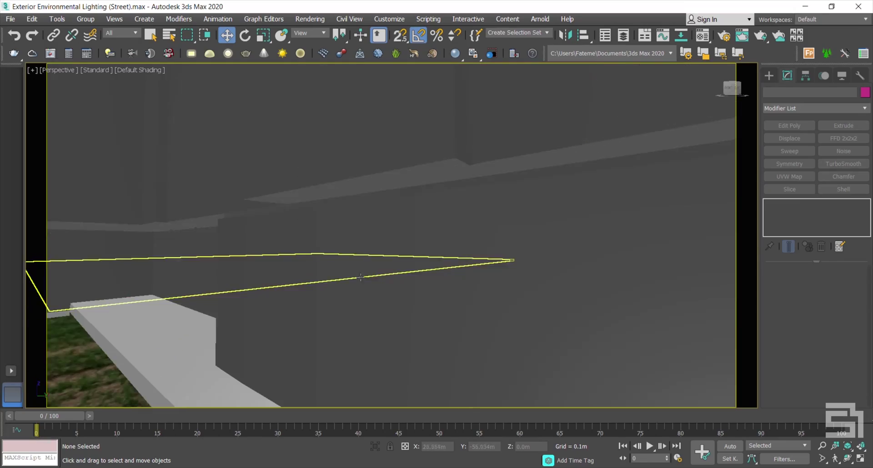
{"action": "scroll", "coordinate": [261, 287], "scroll_direction": "down", "scroll_amount": 15}
{"action": "middle_click_drag", "start_coordinate": [520, 291], "coordinate": [500, 281]}
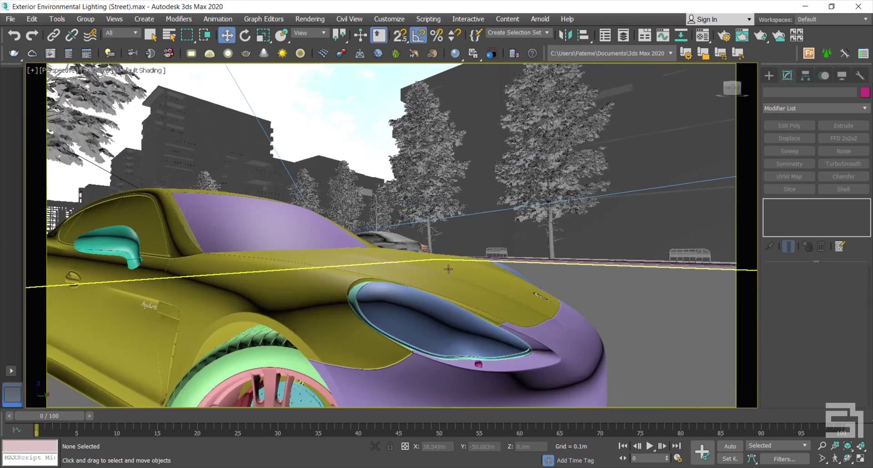
{"action": "scroll", "coordinate": [449, 269], "scroll_direction": "down", "scroll_amount": 4}
{"action": "left_click", "coordinate": [405, 299]}
{"action": "key", "text": "z"}
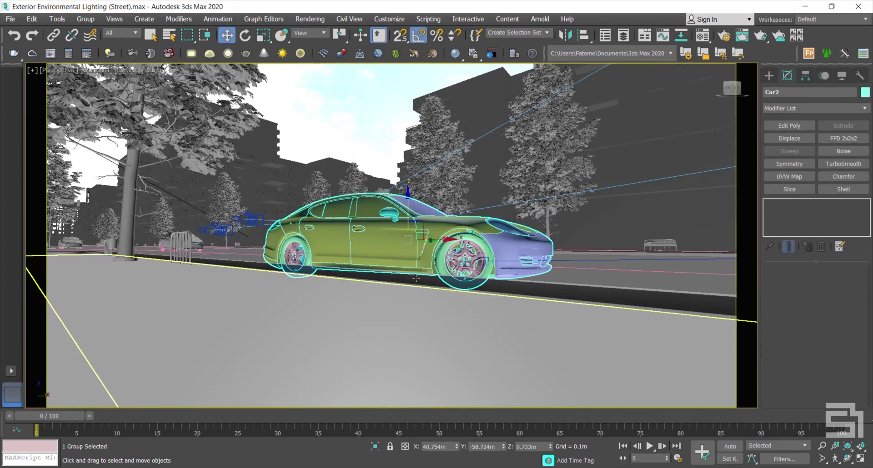
{"action": "middle_click_drag", "start_coordinate": [467, 270], "coordinate": [428, 280], "text": "alt"}
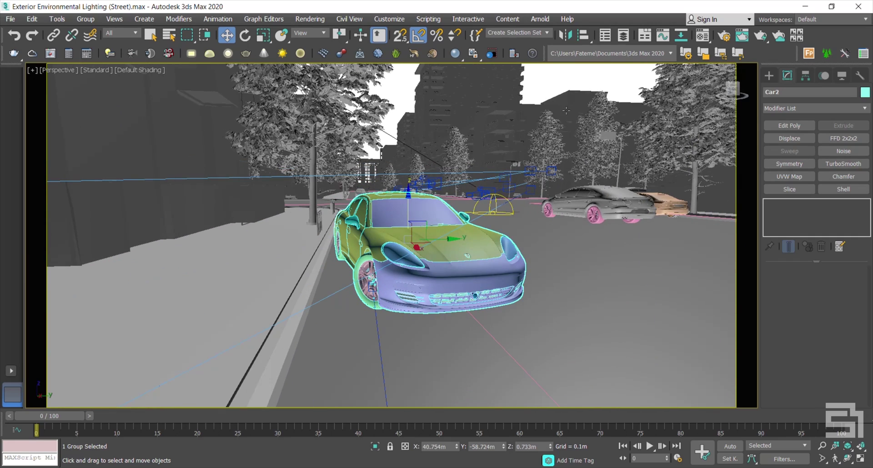
{"action": "left_click", "coordinate": [586, 83]}
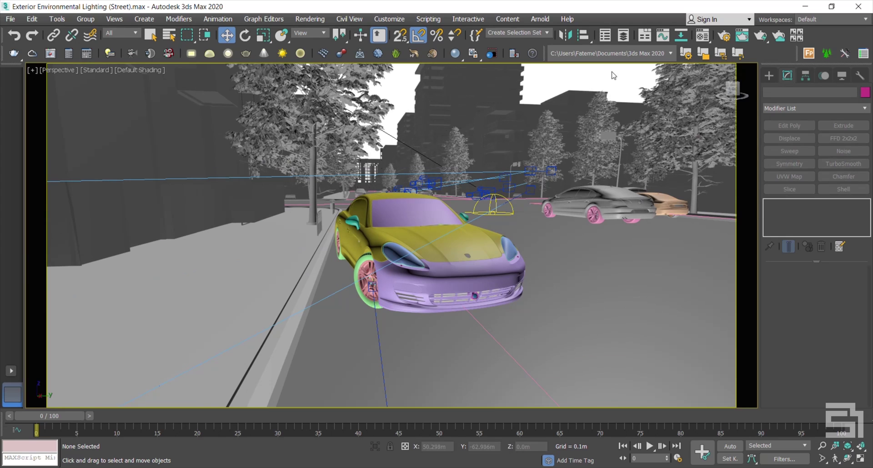
Unlock the image aspect in Render Setup and set a portrait output size of 1080 × 1920
{"action": "left_click", "coordinate": [729, 34]}
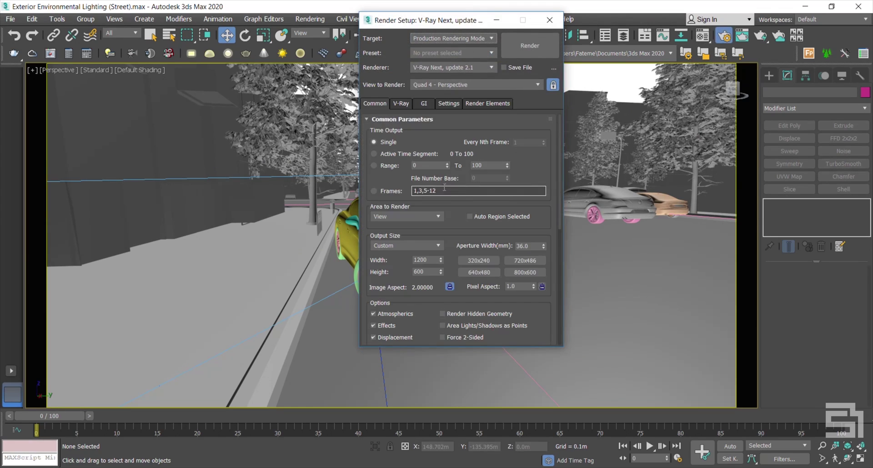
{"action": "left_click", "coordinate": [450, 289]}
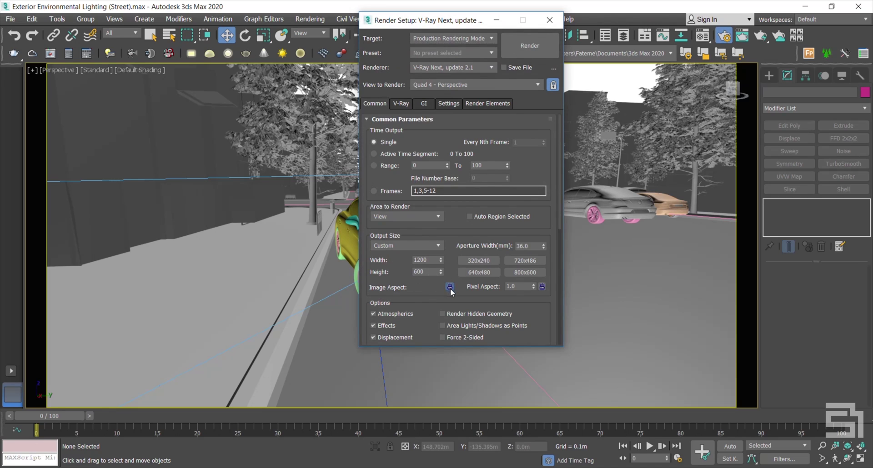
{"action": "double_click", "coordinate": [429, 259]}
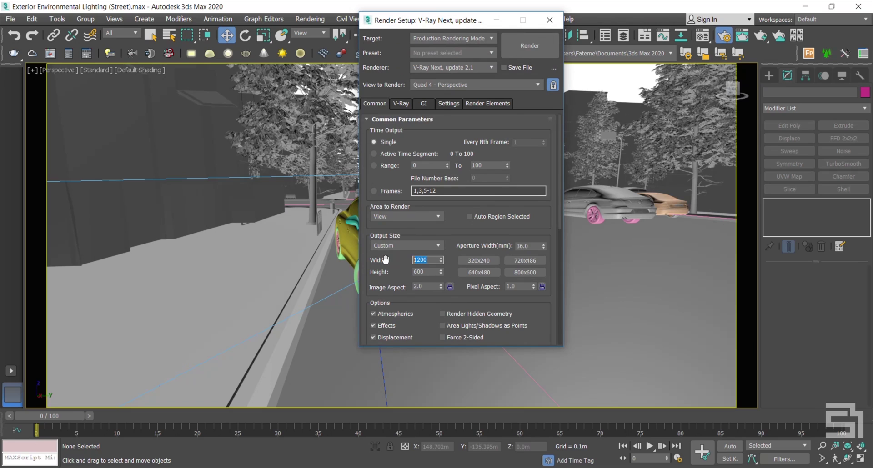
{"action": "type", "text": "1"}
{"action": "key", "text": "Tab"}
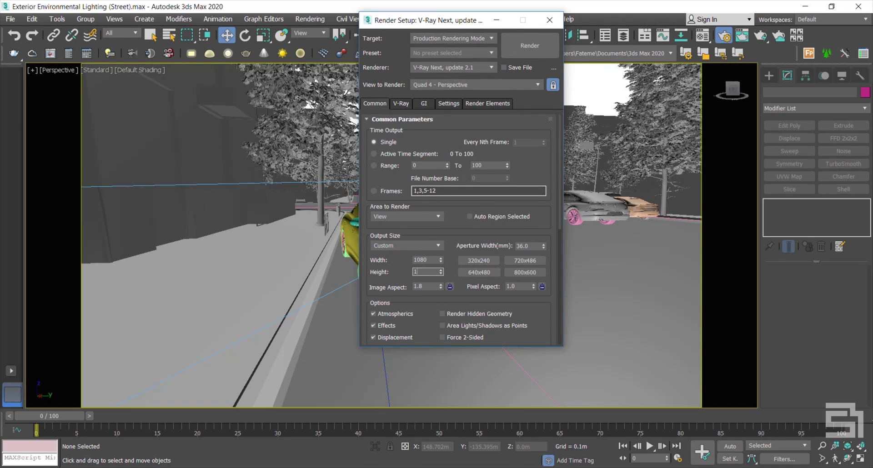
{"action": "type", "text": "1920"}
{"action": "key", "text": "Tab"}
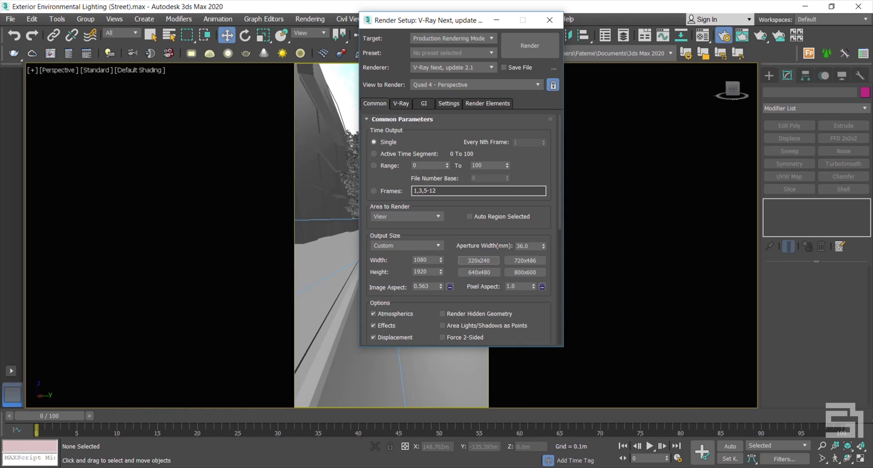
{"action": "mouse_move", "coordinate": [435, 20]}
{"action": "left_mouse_down"}
{"action": "mouse_move", "coordinate": [647, 35]}
{"action": "mouse_move", "coordinate": [658, 57]}
{"action": "left_mouse_up"}
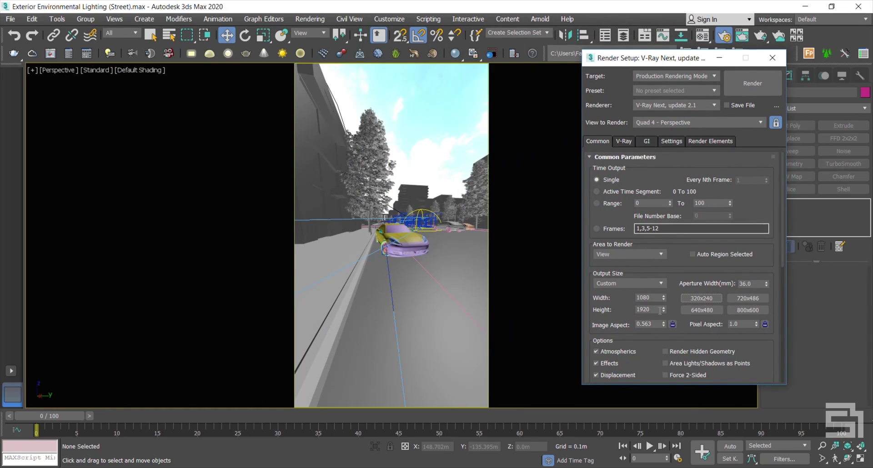
Try a wider output of 1486 pixels, and set the output width to 1280
{"action": "left_click_drag", "start_coordinate": [663, 286], "coordinate": [680, 113]}
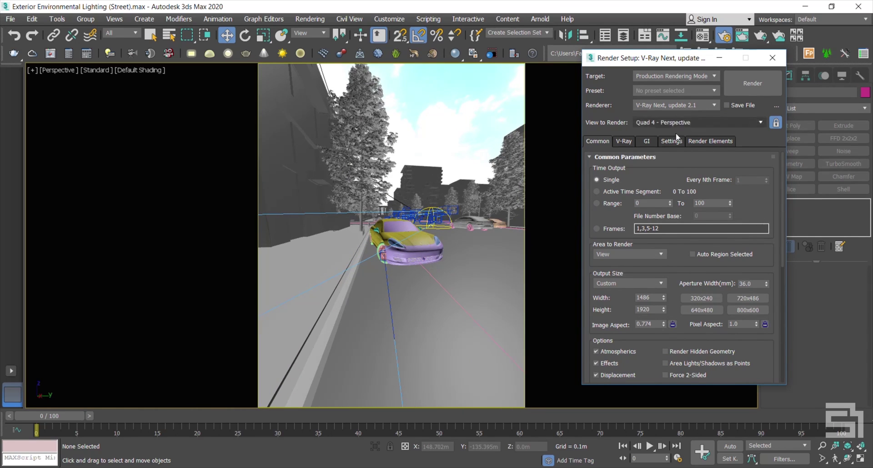
{"action": "double_click", "coordinate": [651, 299]}
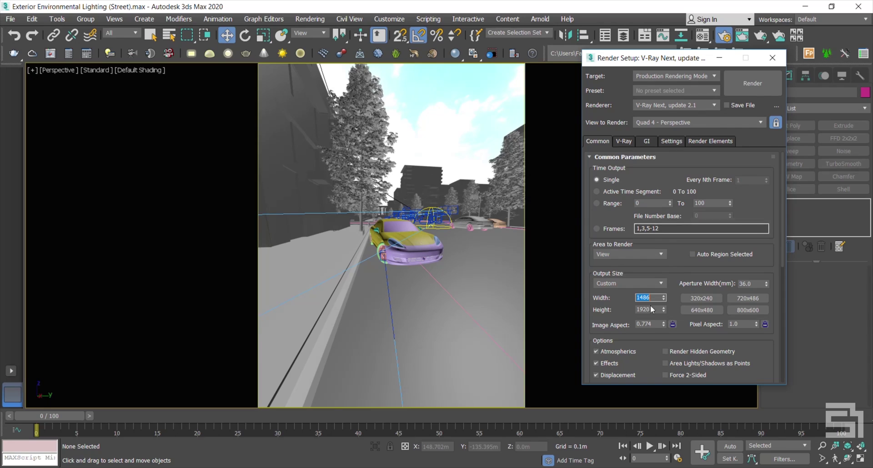
{"action": "type", "text": "1280"}
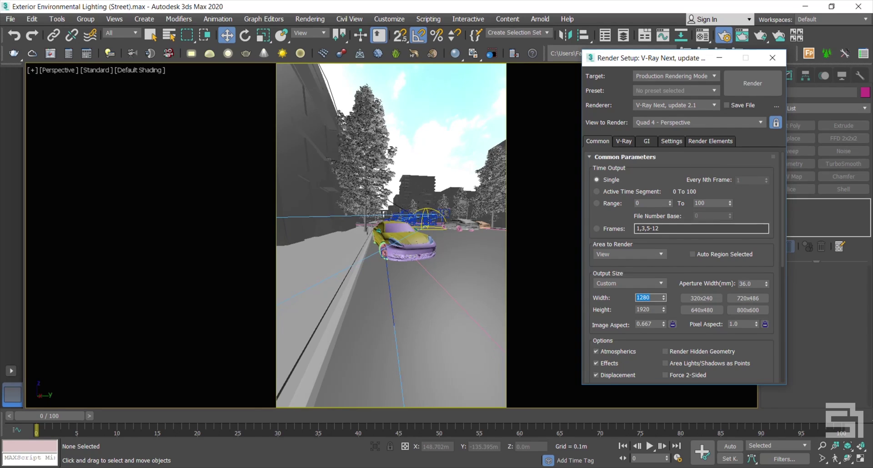
{"action": "left_click", "coordinate": [618, 304]}
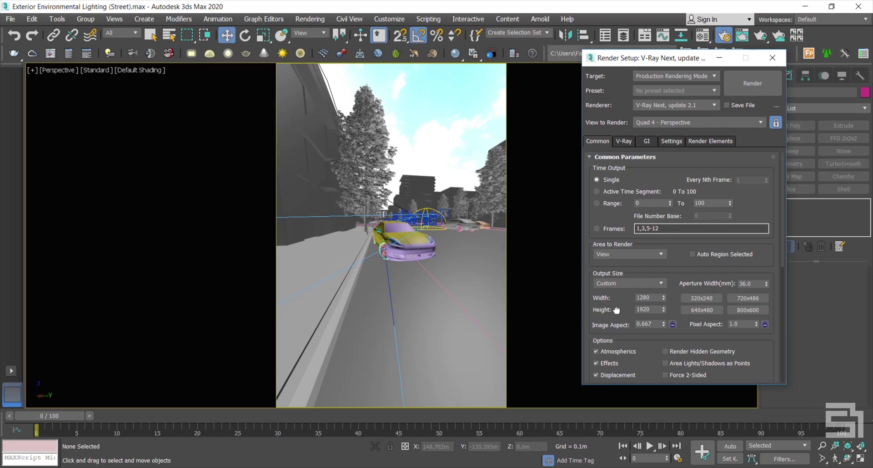
Lock the image aspect, set the output height to 2500 and close the render settings
{"action": "left_click", "coordinate": [673, 326]}
{"action": "left_click", "coordinate": [653, 310]}
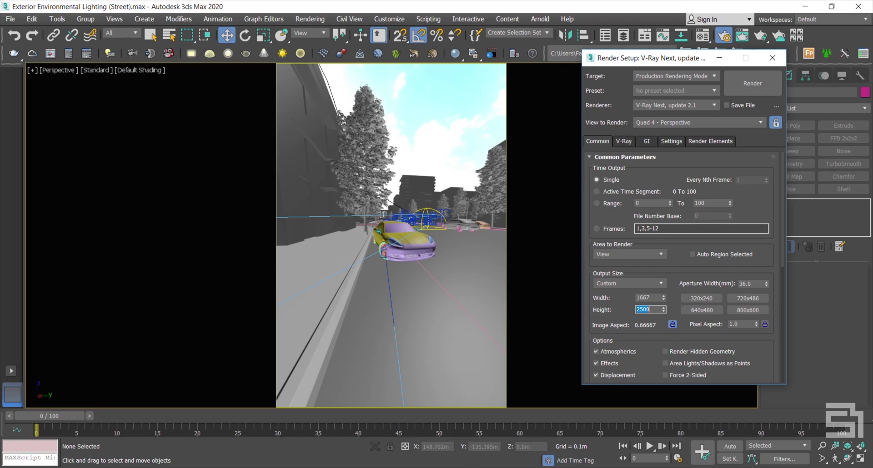
{"action": "left_click", "coordinate": [616, 304]}
{"action": "left_click", "coordinate": [776, 58]}
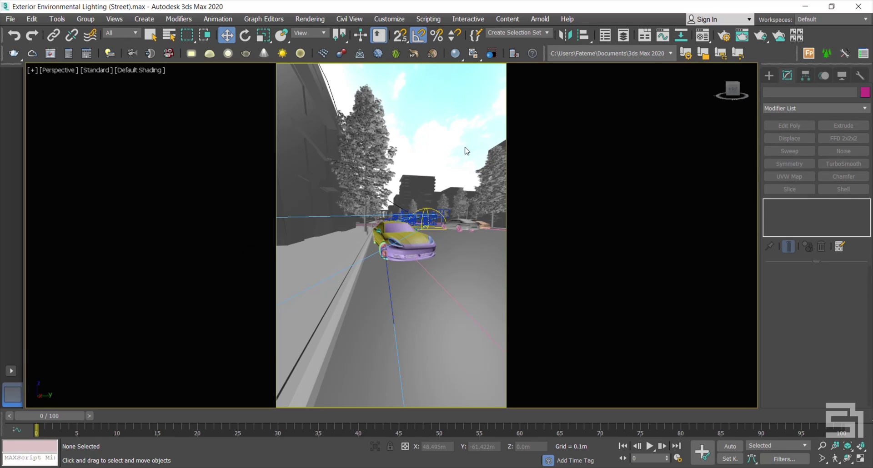
Narrow the perspective field of view, select Car2 and orbit around it to a low front view
{"action": "left_click", "coordinate": [823, 461]}
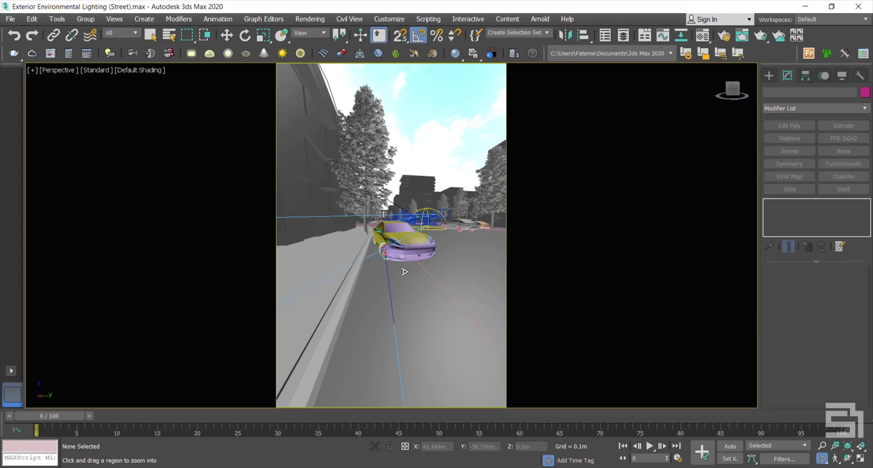
{"action": "left_click_drag", "start_coordinate": [404, 272], "coordinate": [416, 233]}
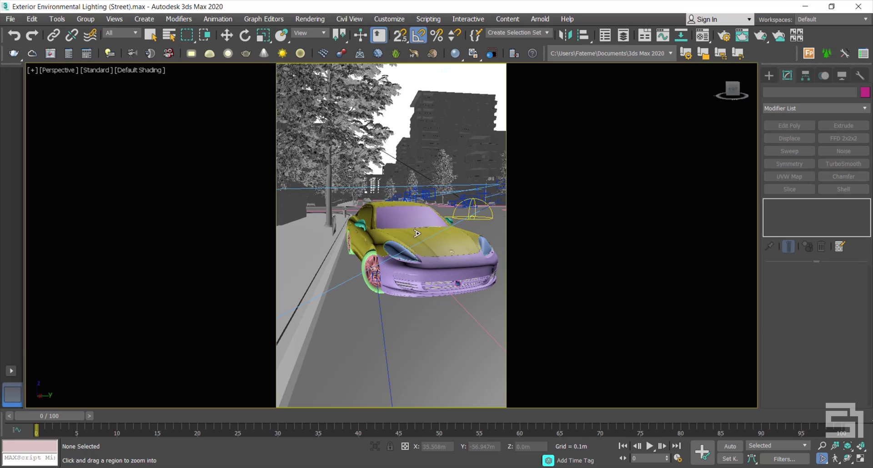
{"action": "key", "text": "w"}
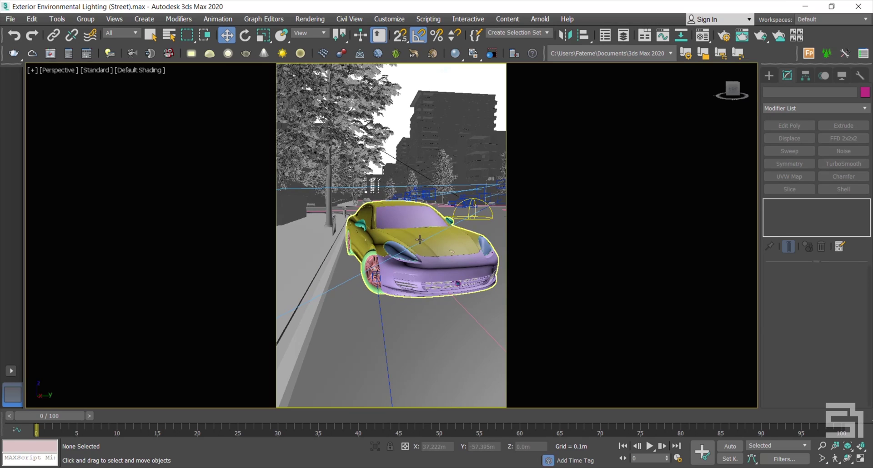
{"action": "left_click", "coordinate": [413, 235]}
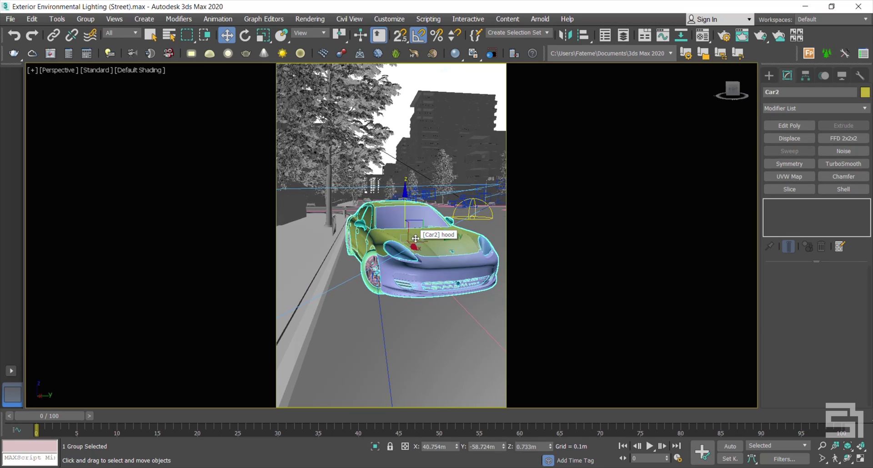
{"action": "scroll", "coordinate": [416, 241], "scroll_direction": "up", "scroll_amount": 2}
{"action": "middle_click_drag", "start_coordinate": [424, 265], "coordinate": [386, 274], "text": "alt"}
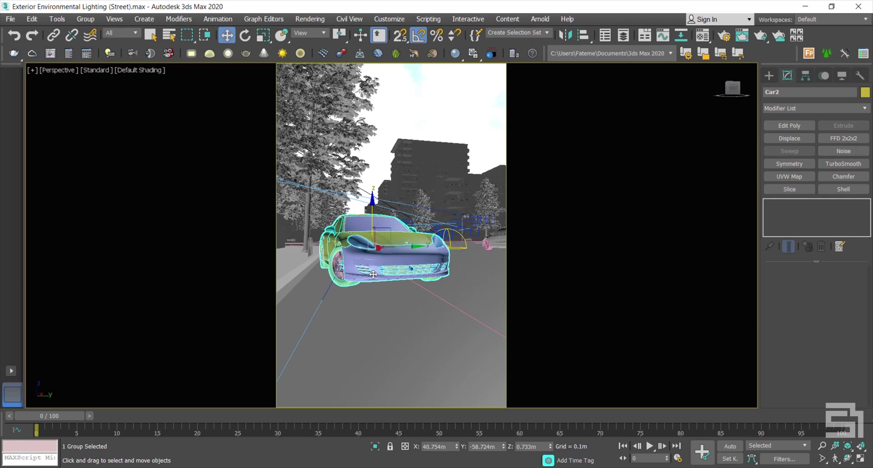
Walk the perspective view toward Car2 and adjust it sideways until the car's front fills the portrait frame
{"action": "key", "text": "Up"}
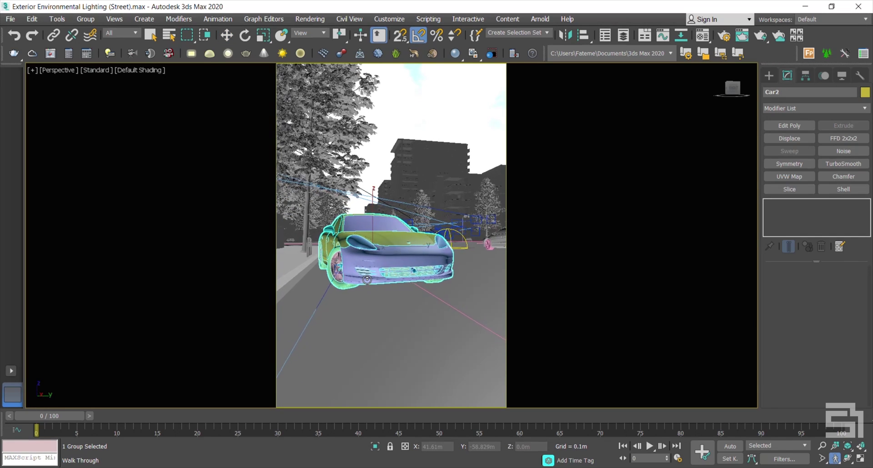
{"action": "key", "text": "Up"}
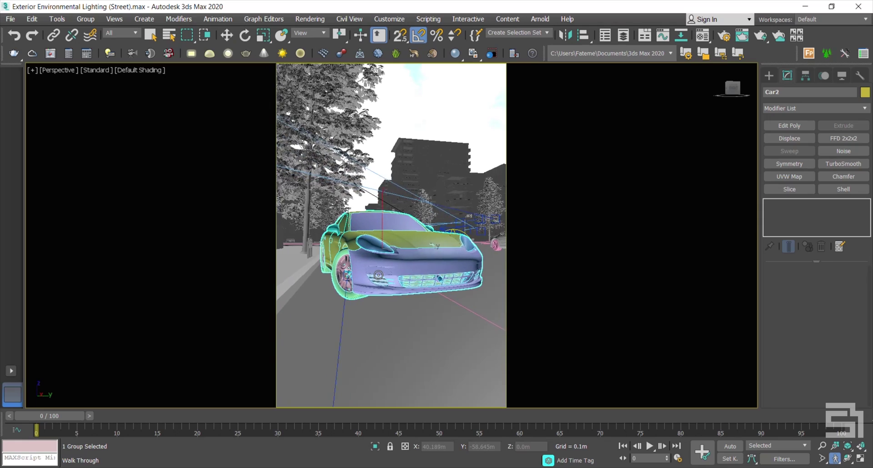
{"action": "key", "text": "Up"}
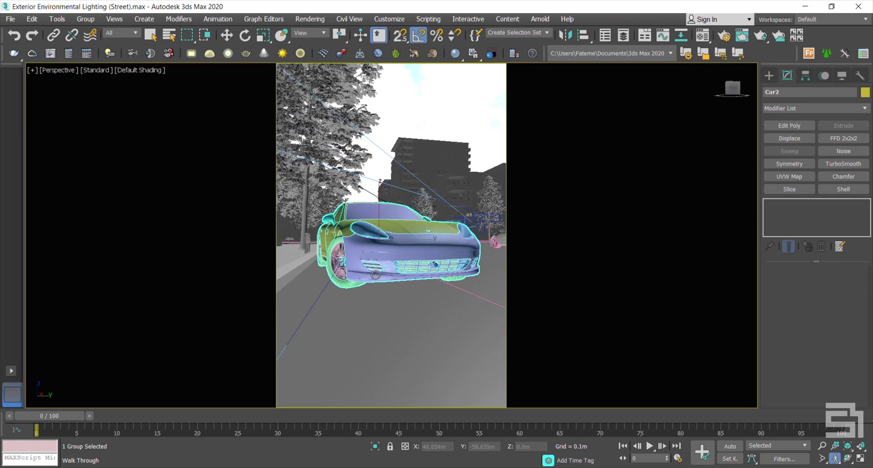
{"action": "key", "text": "Up"}
{"action": "key", "text": "Down"}
{"action": "key", "text": "Up"}
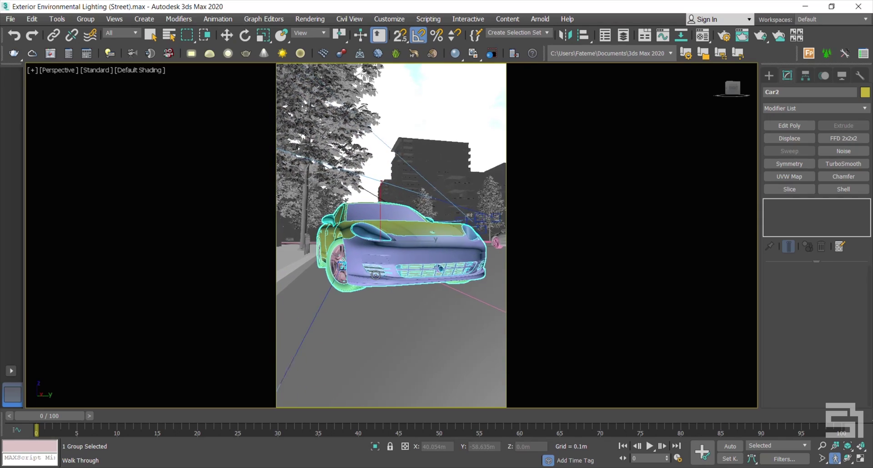
{"action": "key", "text": "Right"}
{"action": "key", "text": "Left"}
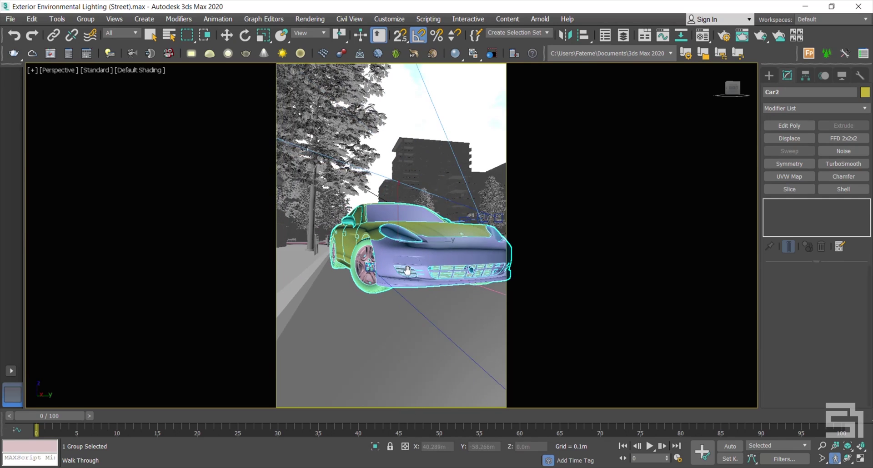
Fine-tune the walk-through view by turning it to center Car2, lowering the eye level and tilting the view slightly downward
{"action": "left_click_drag", "start_coordinate": [406, 271], "coordinate": [415, 264]}
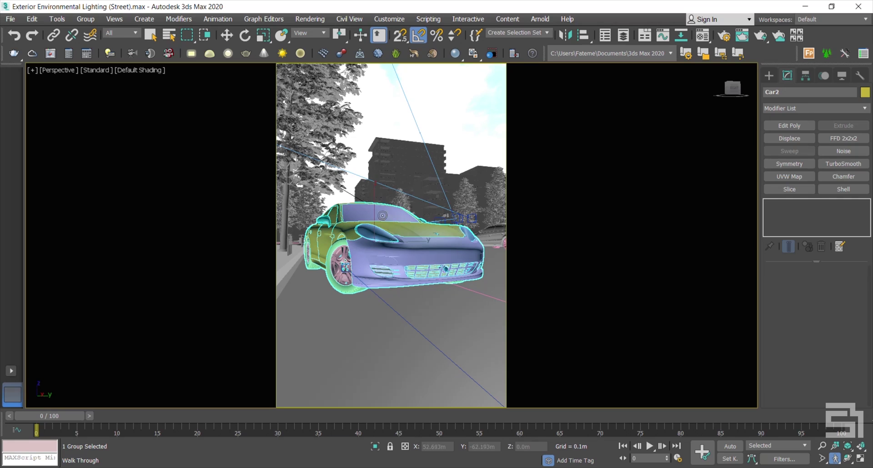
{"action": "key", "text": "c"}
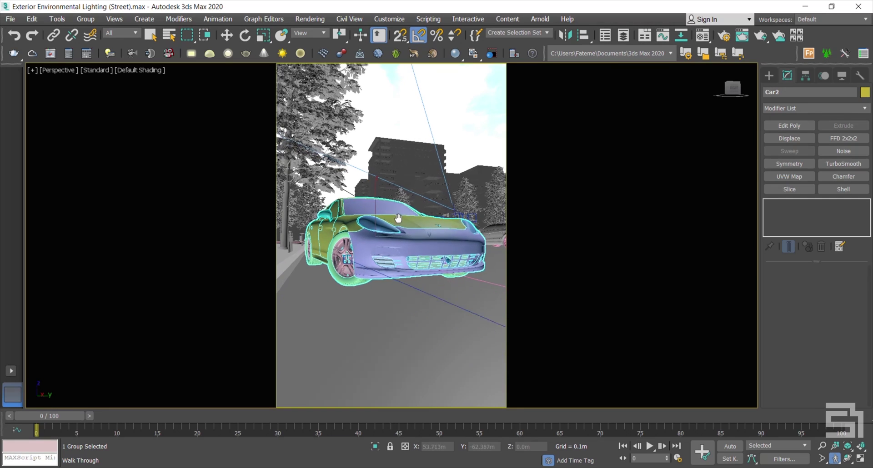
{"action": "key", "text": "w"}
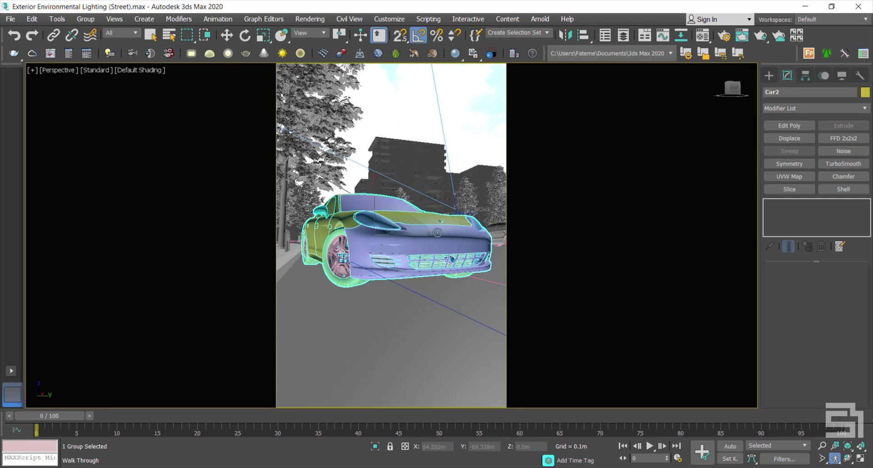
{"action": "key", "text": "s"}
{"action": "key", "text": "d"}
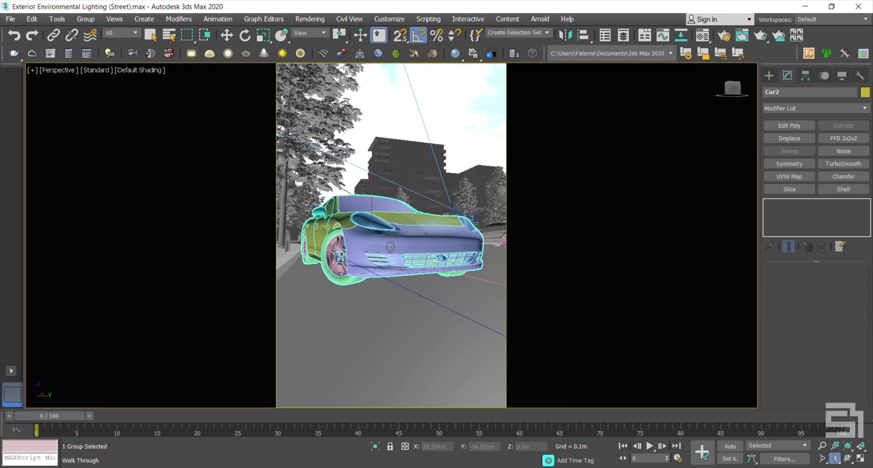
{"action": "left_click_drag", "start_coordinate": [392, 245], "coordinate": [392, 250]}
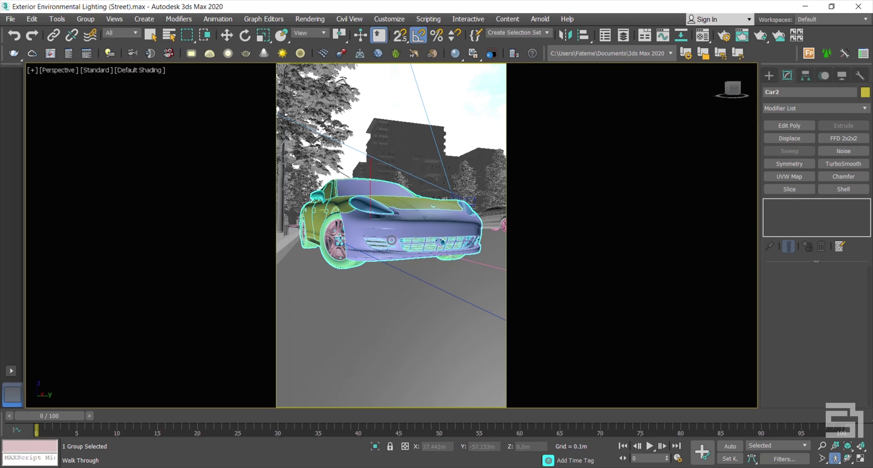
Create a physical camera from the current perspective view and select it with the Move tool active
{"action": "key", "text": "ctrl+c"}
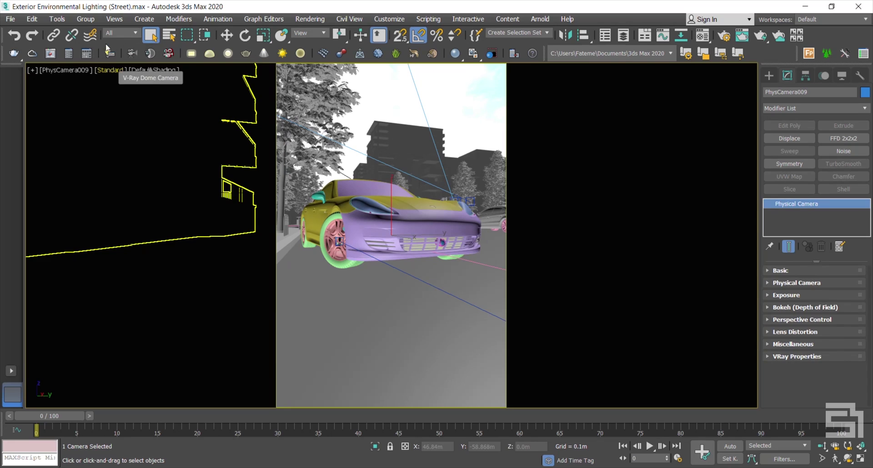
{"action": "left_click", "coordinate": [72, 69]}
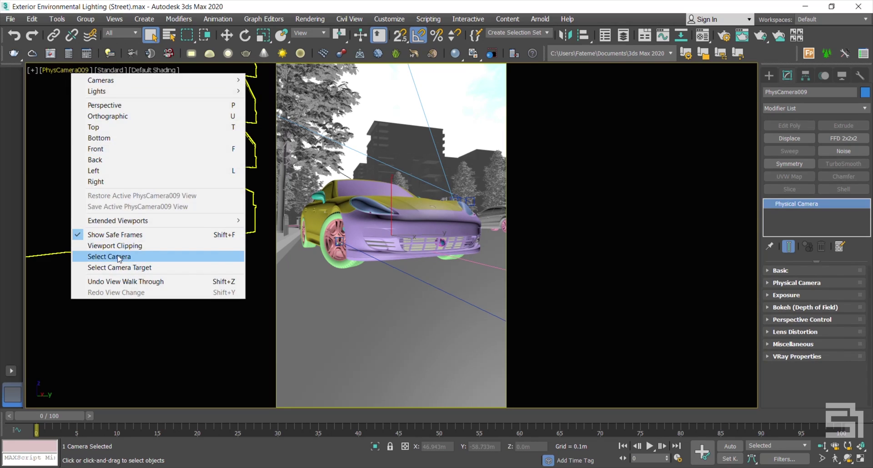
{"action": "left_click", "coordinate": [137, 256]}
{"action": "left_click", "coordinate": [228, 35]}
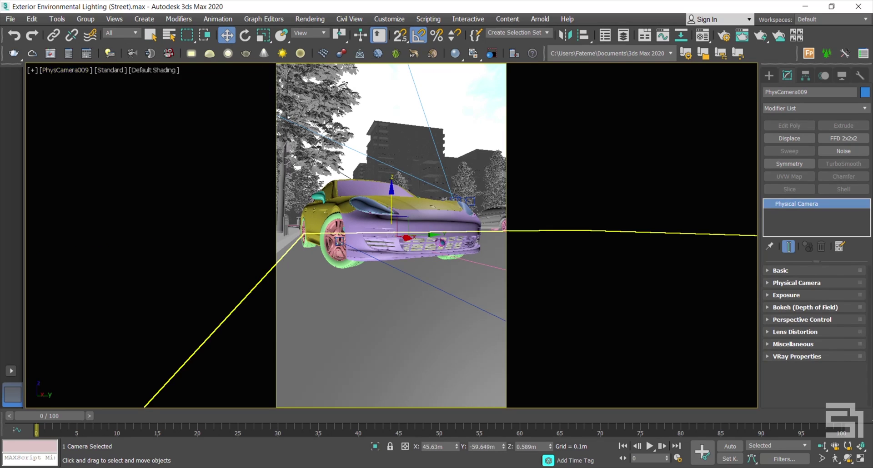
Set the new camera's Z position to 0.6 m and raise its target to about 0.64 m
{"action": "left_click_drag", "start_coordinate": [540, 446], "coordinate": [525, 452]}
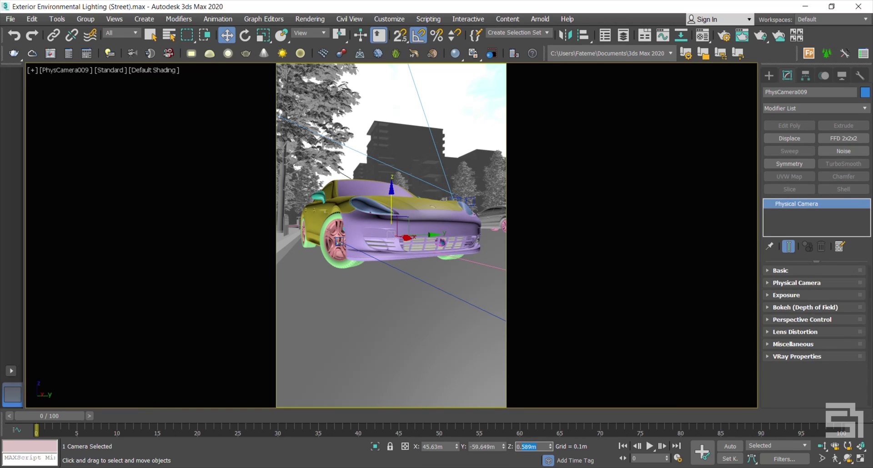
{"action": "type", "text": "0.6"}
{"action": "key", "text": "Return"}
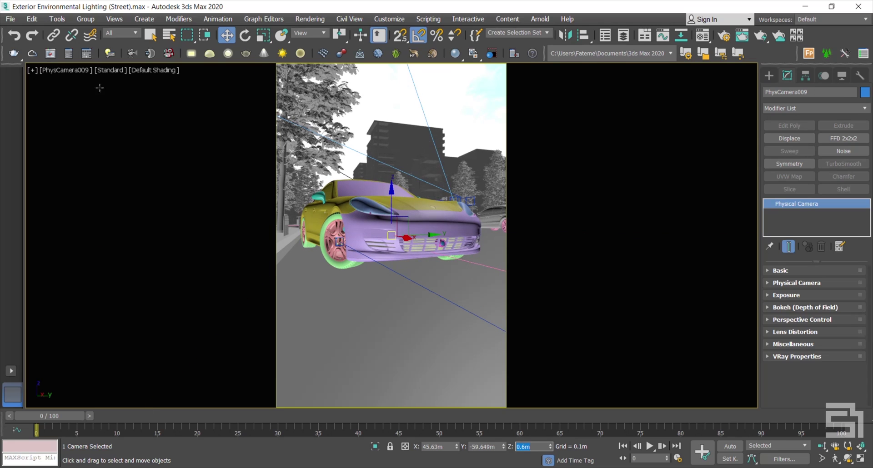
{"action": "left_click", "coordinate": [81, 70]}
{"action": "left_click", "coordinate": [154, 268]}
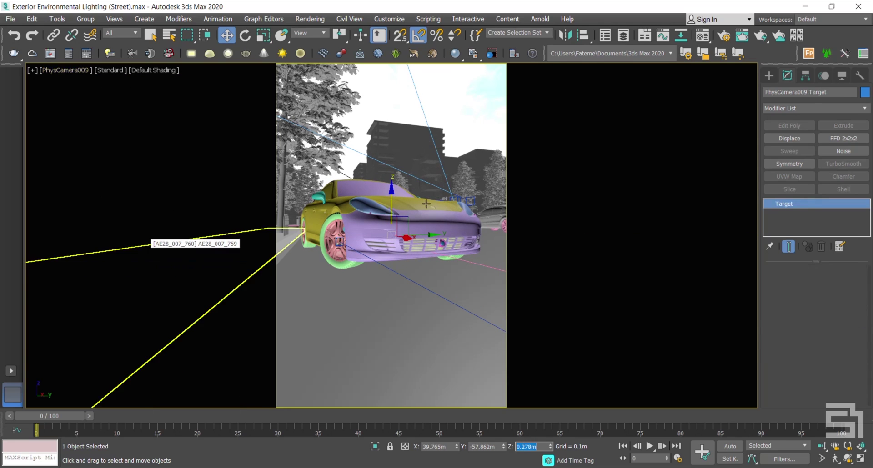
{"action": "left_click_drag", "start_coordinate": [387, 162], "coordinate": [384, 180]}
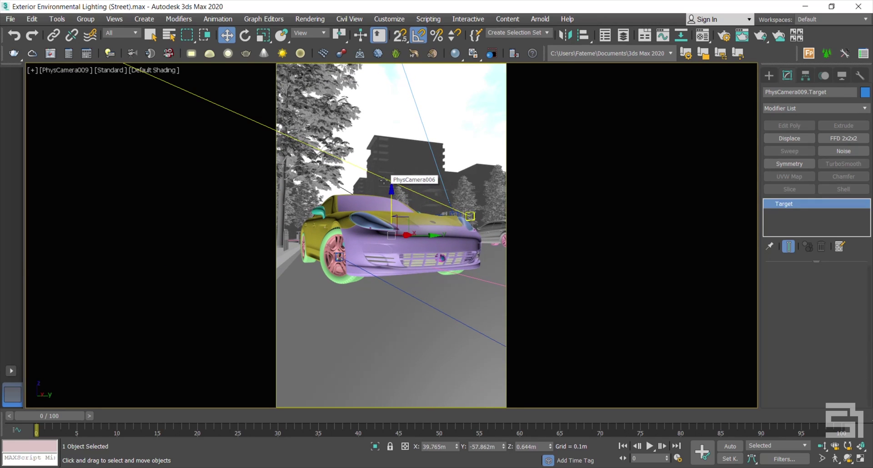
Select Car1, parked behind the main car at the edge of the frame, and hide it
{"action": "left_click", "coordinate": [513, 234]}
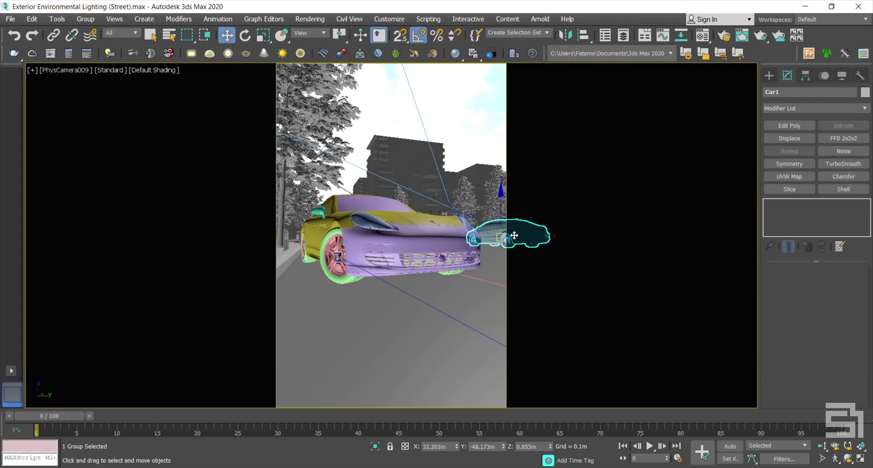
{"action": "left_click_drag", "start_coordinate": [503, 445], "coordinate": [500, 380]}
{"action": "key", "text": "ctrl+z"}
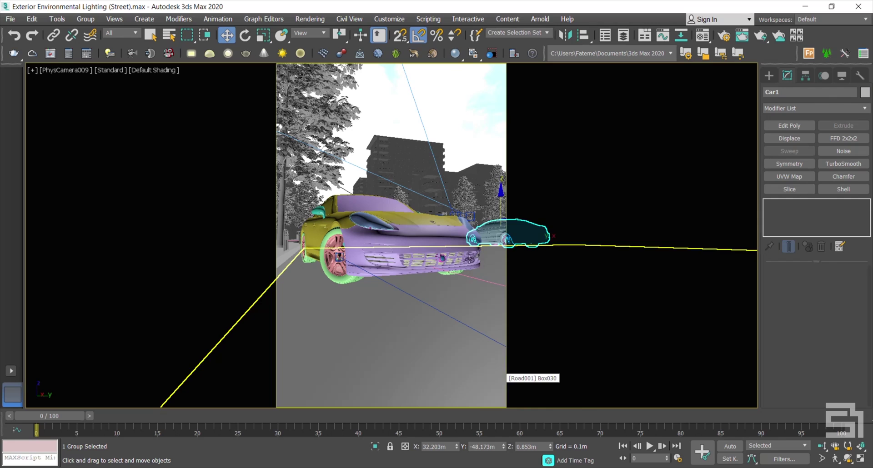
{"action": "right_click", "coordinate": [481, 228]}
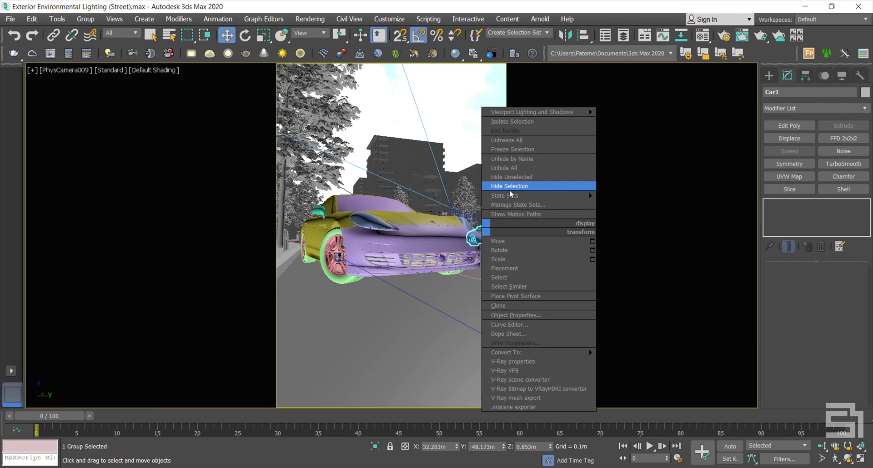
{"action": "left_click", "coordinate": [510, 186]}
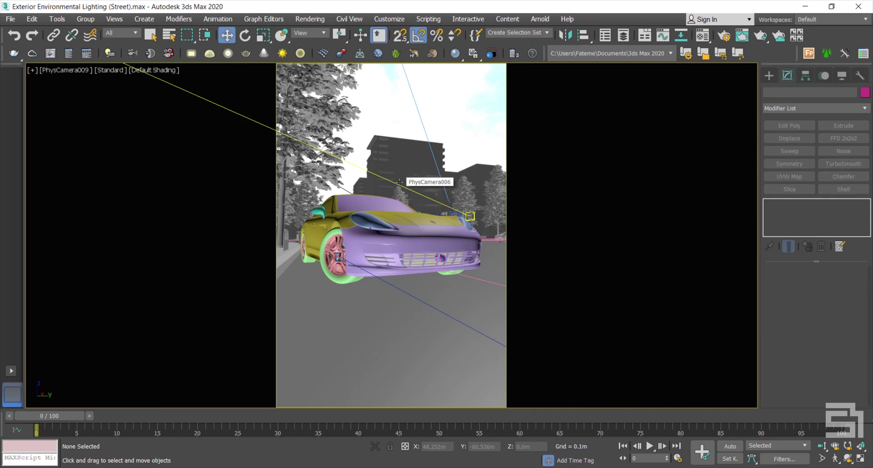
Select PhysCamera009, try a 45-degree field of view, and settle on 50 degrees
{"action": "left_click", "coordinate": [66, 68]}
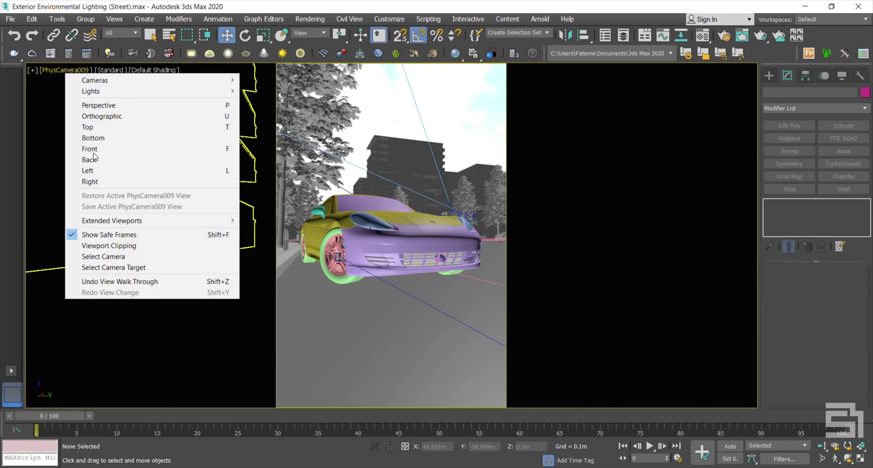
{"action": "left_click", "coordinate": [237, 255]}
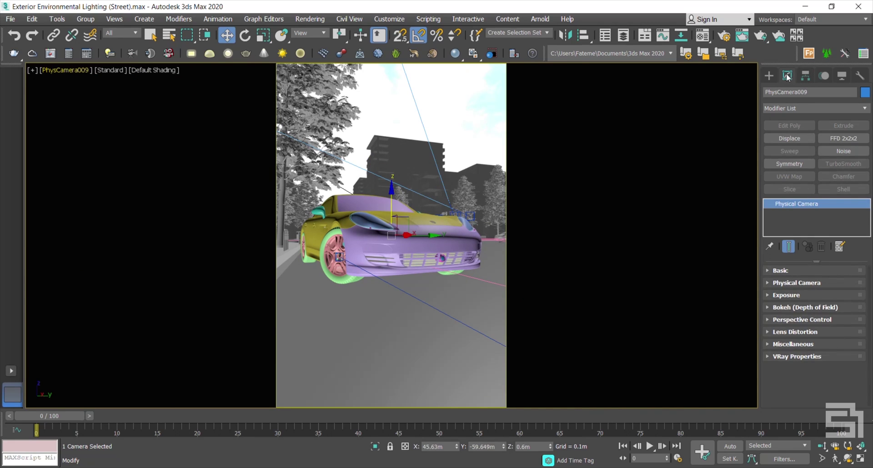
{"action": "left_click", "coordinate": [773, 270]}
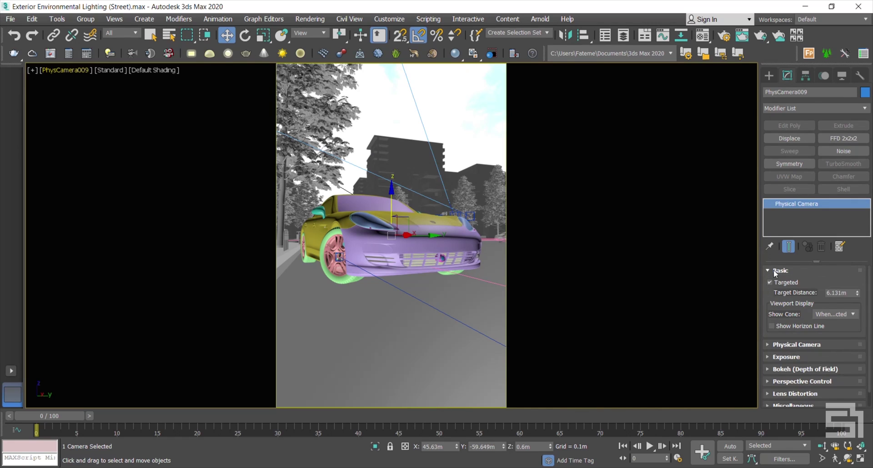
{"action": "left_click", "coordinate": [775, 345]}
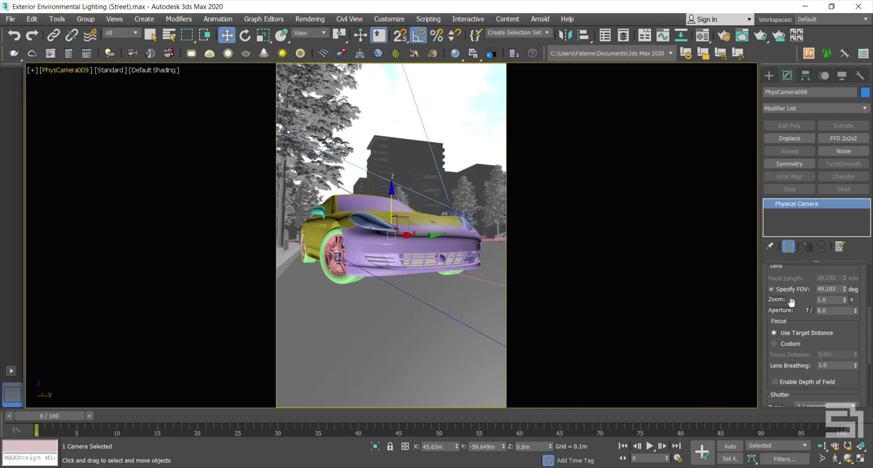
{"action": "scroll", "coordinate": [790, 319], "scroll_direction": "up", "scroll_amount": 2}
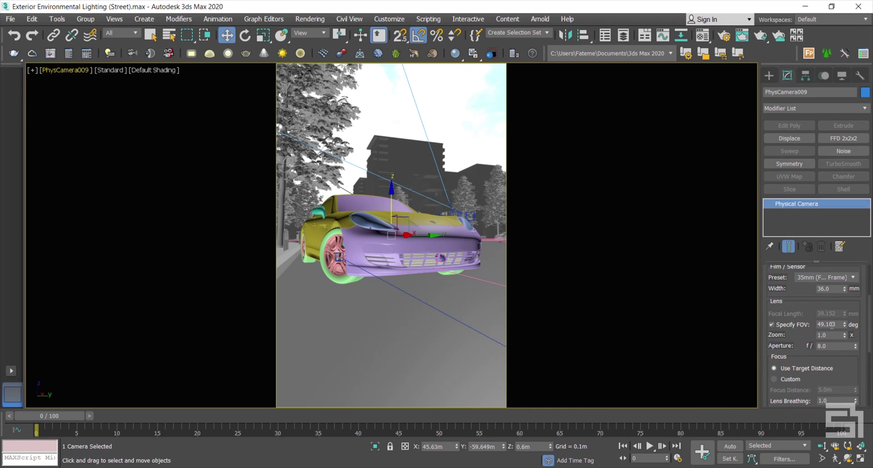
{"action": "double_click", "coordinate": [832, 325]}
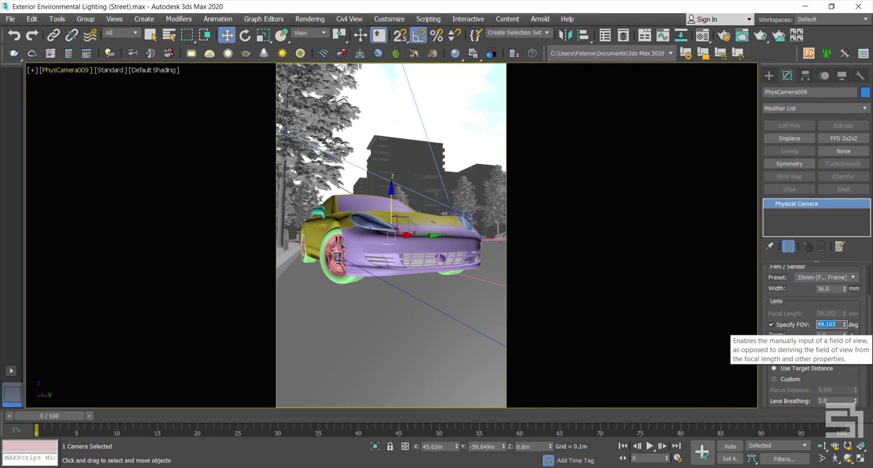
{"action": "type", "text": "45"}
{"action": "key", "text": "Return"}
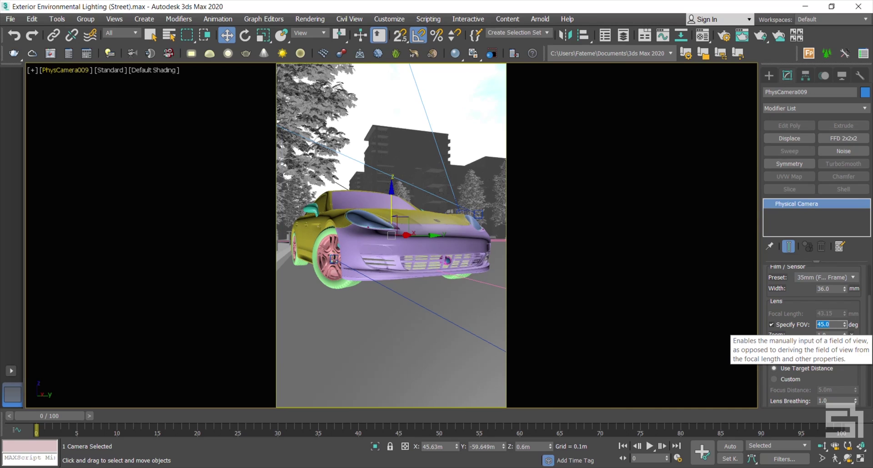
{"action": "type", "text": "50"}
{"action": "key", "text": "Return"}
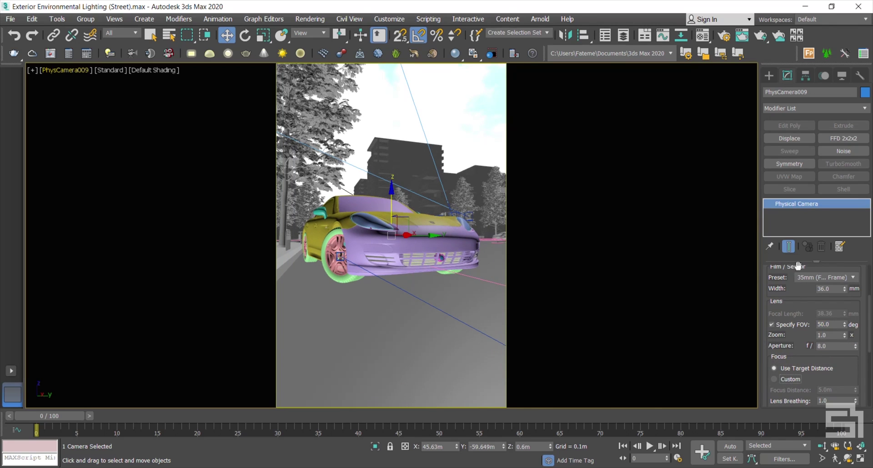
Inspect the camera's Perspective Control settings, including its lens shift and tilt correction
{"action": "scroll", "coordinate": [780, 363], "scroll_direction": "down", "scroll_amount": 5}
{"action": "left_click", "coordinate": [779, 365]}
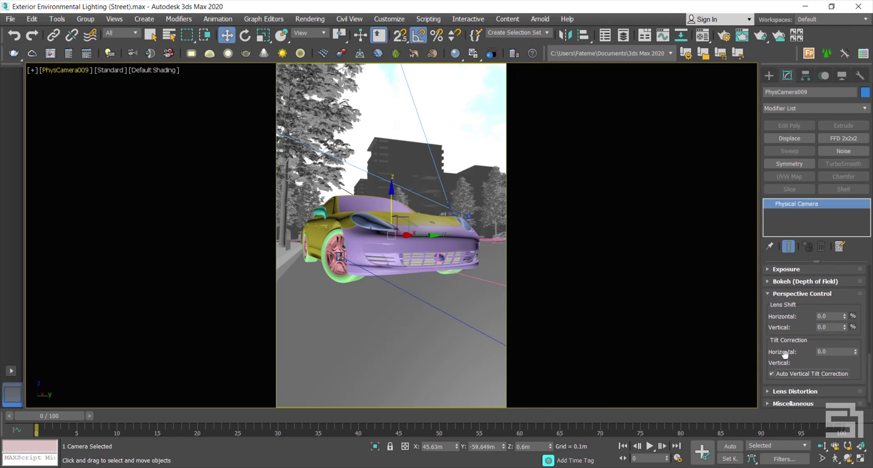
{"action": "left_click_drag", "start_coordinate": [789, 309], "coordinate": [786, 343]}
{"action": "left_click", "coordinate": [767, 328]}
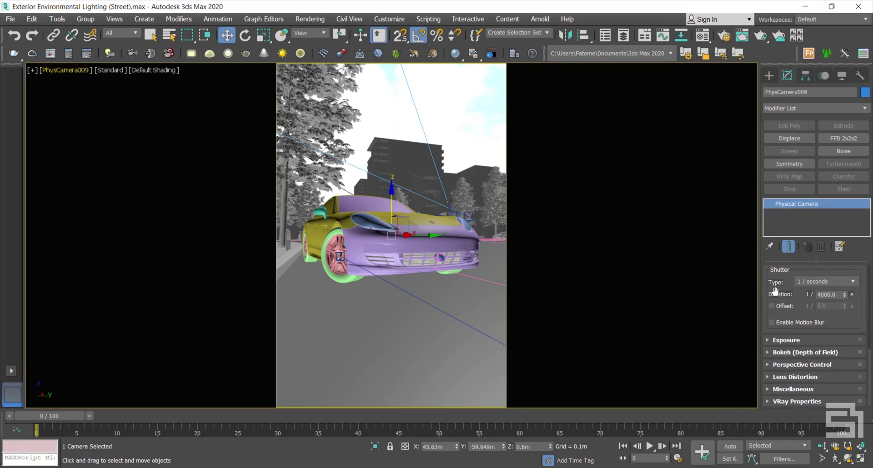
Isolate PhysCamera009 together with Car2 and show both close up in a maximized Top view
{"action": "left_click", "coordinate": [62, 70]}
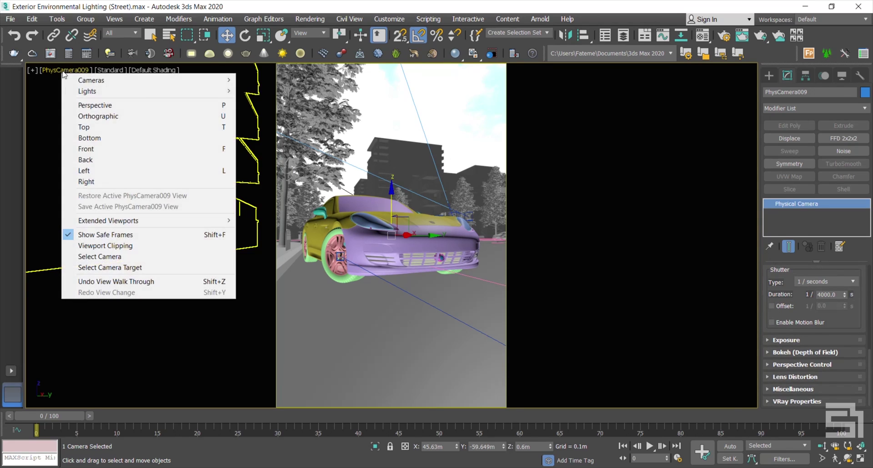
{"action": "left_click", "coordinate": [98, 256]}
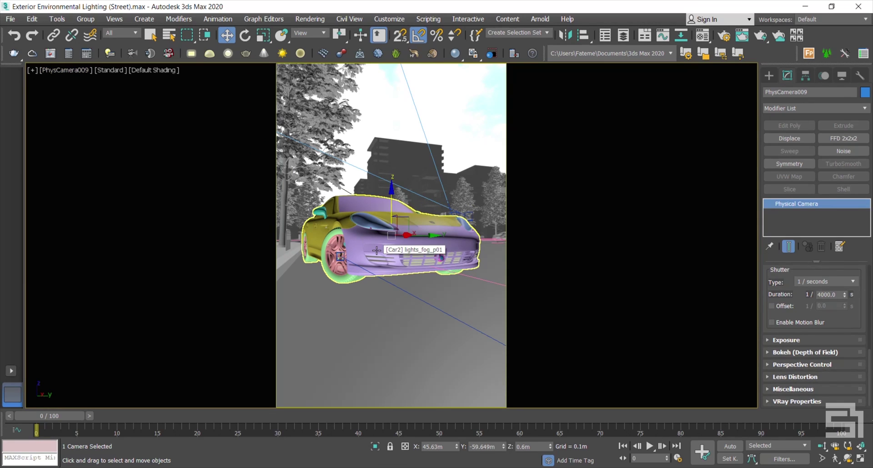
{"action": "left_click", "coordinate": [377, 251]}
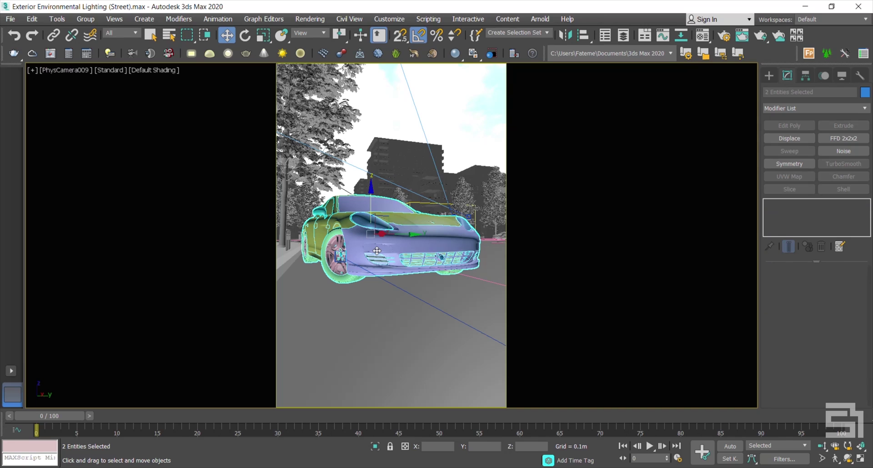
{"action": "left_click", "coordinate": [375, 447]}
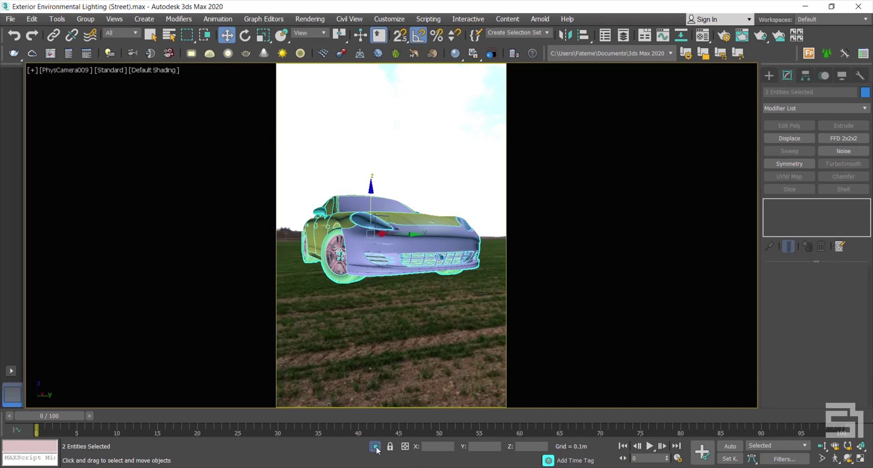
{"action": "left_click", "coordinate": [861, 460]}
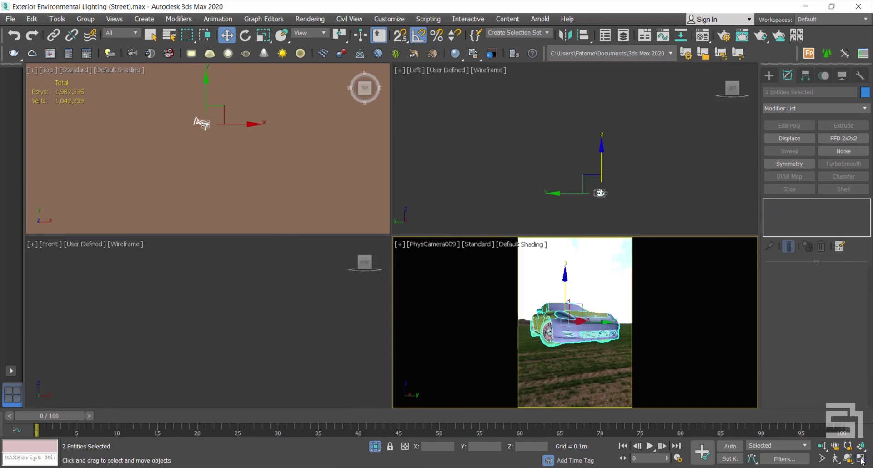
{"action": "right_click", "coordinate": [247, 154]}
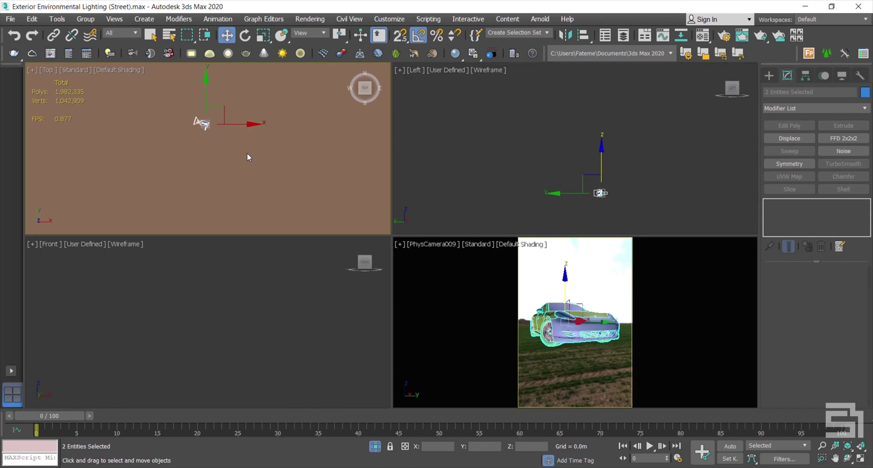
{"action": "key", "text": "alt+w"}
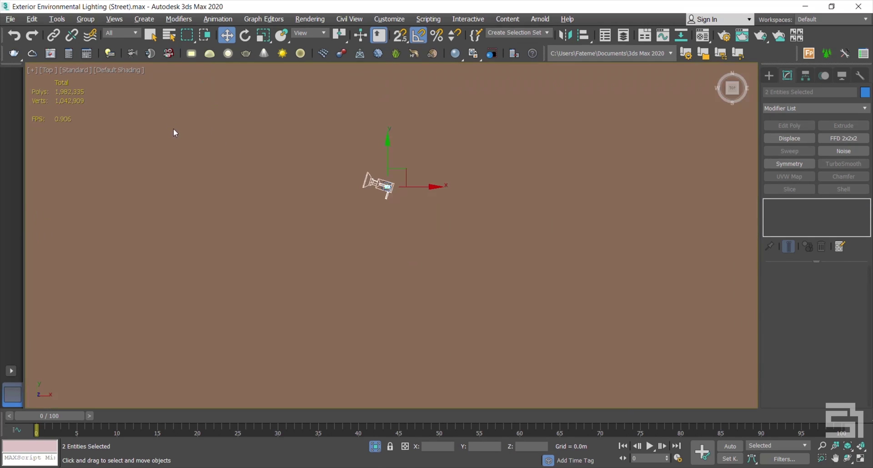
{"action": "scroll", "coordinate": [359, 161], "scroll_direction": "up", "scroll_amount": 5}
{"action": "scroll", "coordinate": [573, 348], "scroll_direction": "up", "scroll_amount": 10}
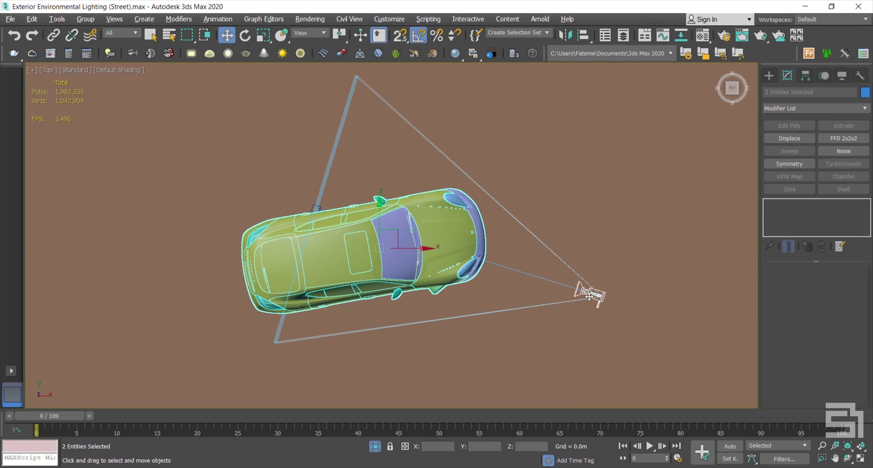
Select the camera in the Top view and set its target distance to 3.5 m, near the car's front
{"action": "left_click", "coordinate": [590, 296]}
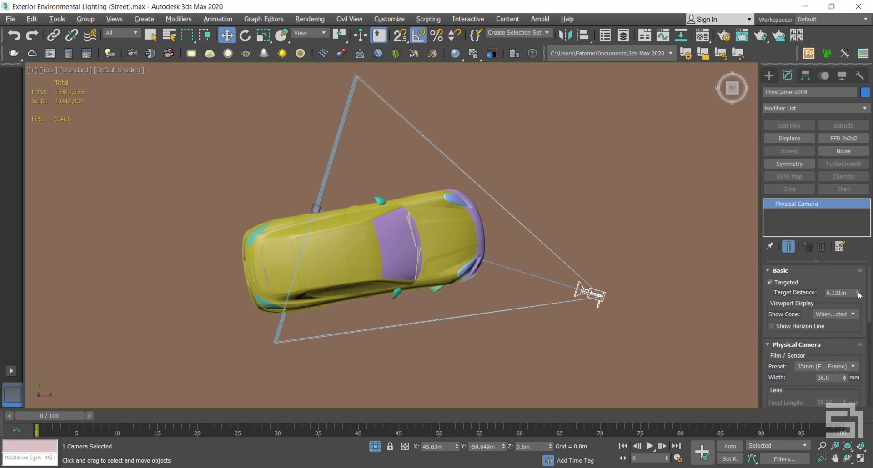
{"action": "left_click_drag", "start_coordinate": [859, 296], "coordinate": [860, 315]}
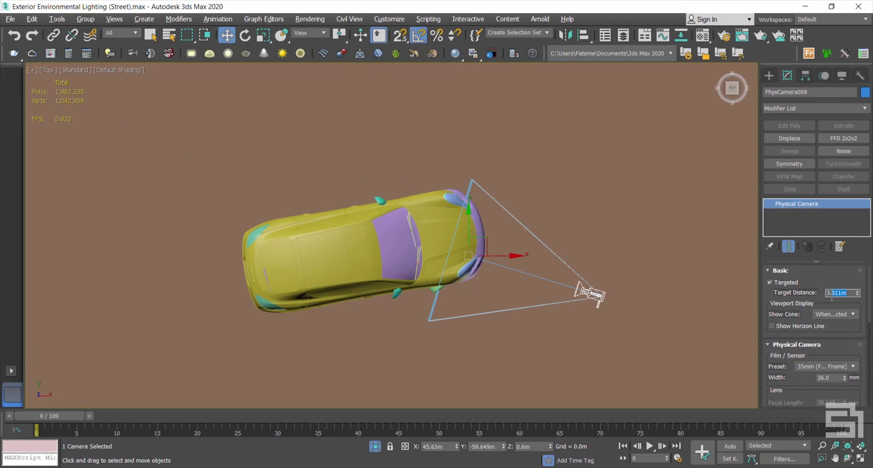
{"action": "type", "text": "3.5"}
{"action": "key", "text": "Return"}
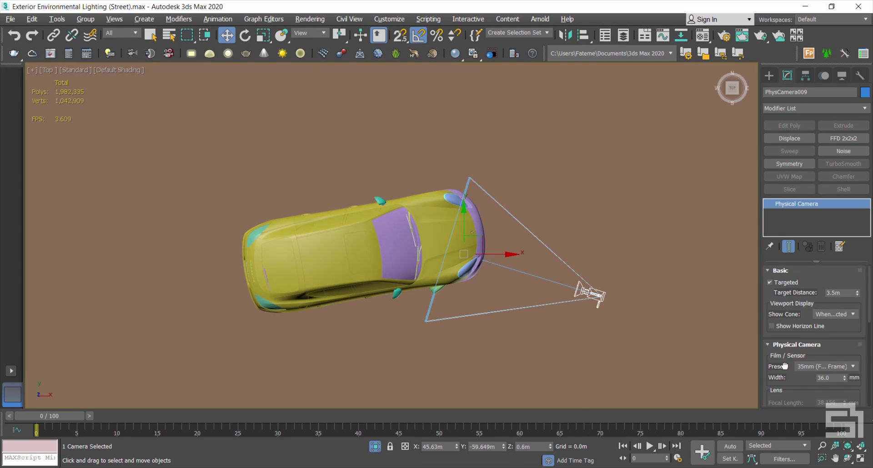
Try fields of view of 45, 50 and 55 degrees on the camera while watching its cone in the Top view
{"action": "left_click_drag", "start_coordinate": [784, 367], "coordinate": [789, 322]}
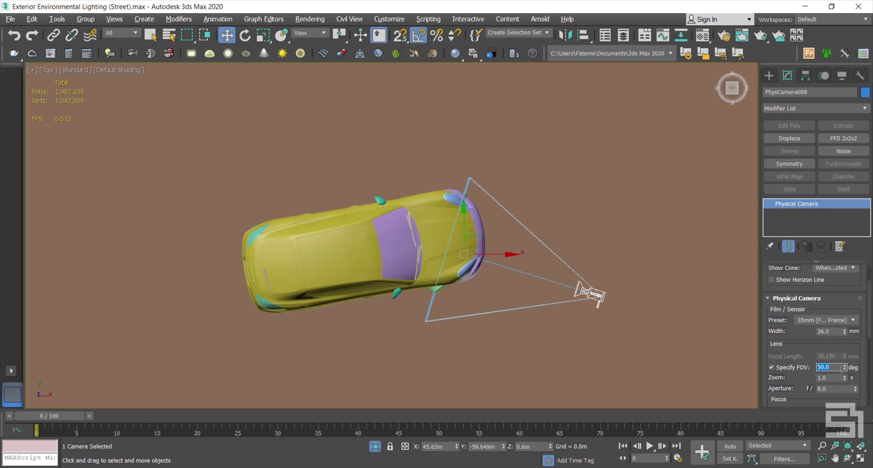
{"action": "type", "text": "45"}
{"action": "key", "text": "Return"}
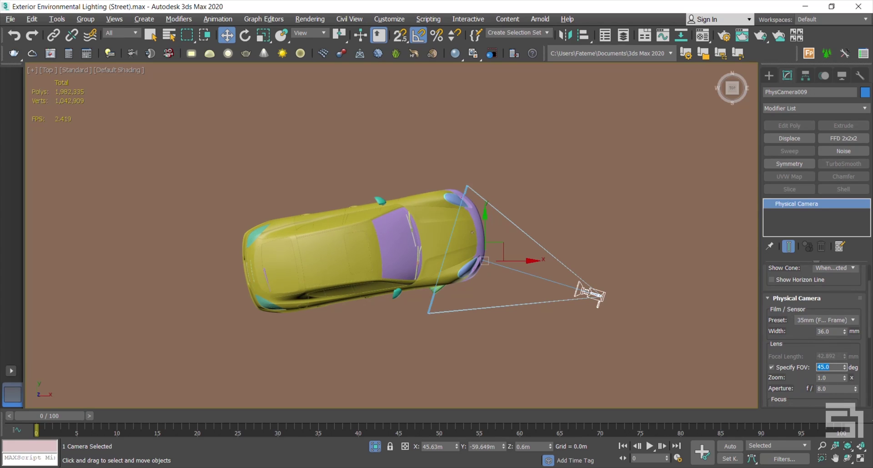
{"action": "type", "text": "50"}
{"action": "key", "text": "Return"}
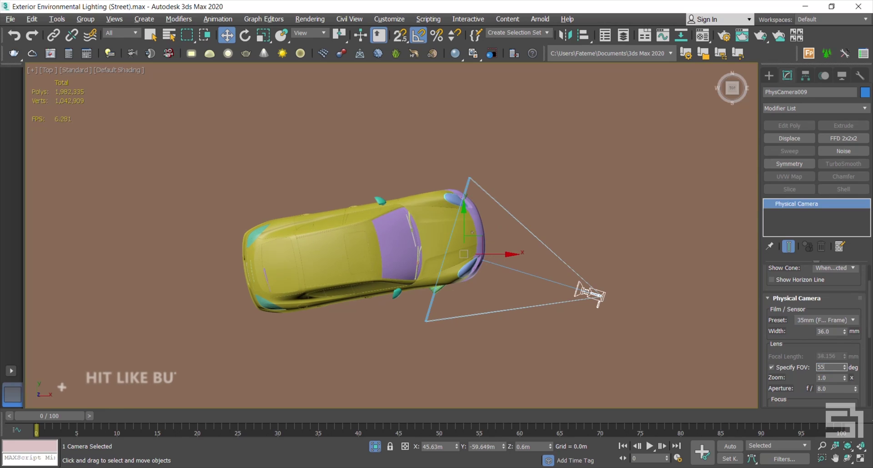
{"action": "type", "text": "55"}
{"action": "key", "text": "Return"}
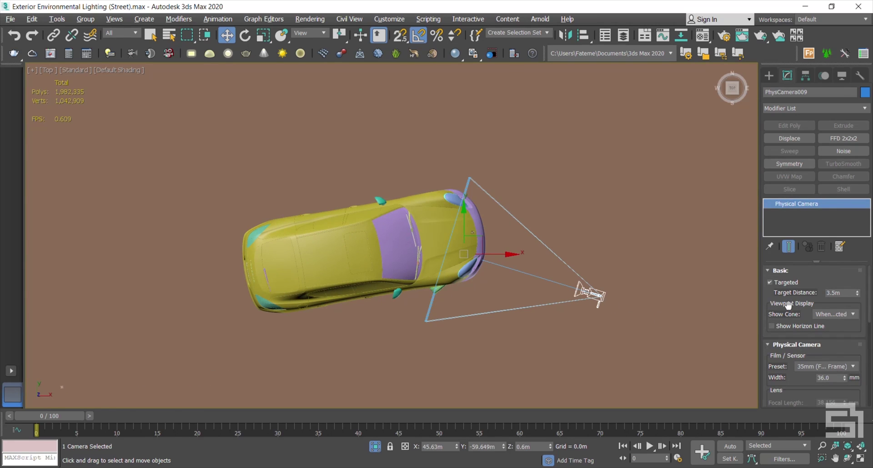
Enable depth of field for PhysCamera009, keeping the focus on the target distance
{"action": "scroll", "coordinate": [782, 319], "scroll_direction": "down", "scroll_amount": 5}
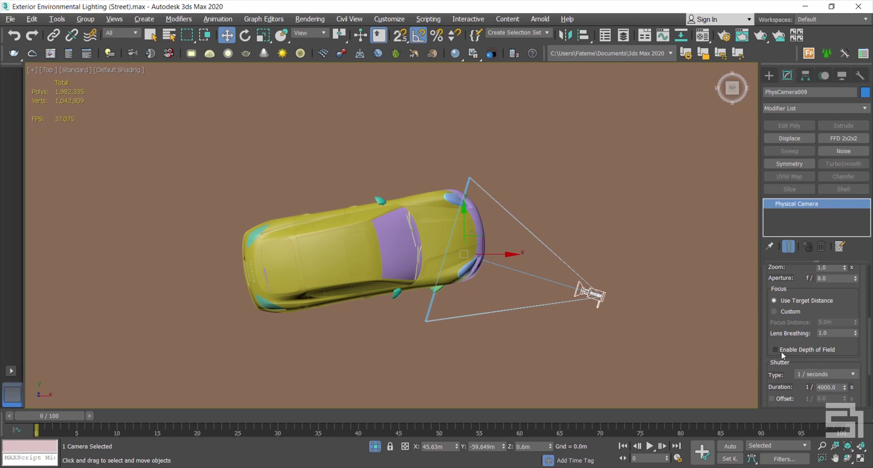
{"action": "left_click", "coordinate": [776, 350]}
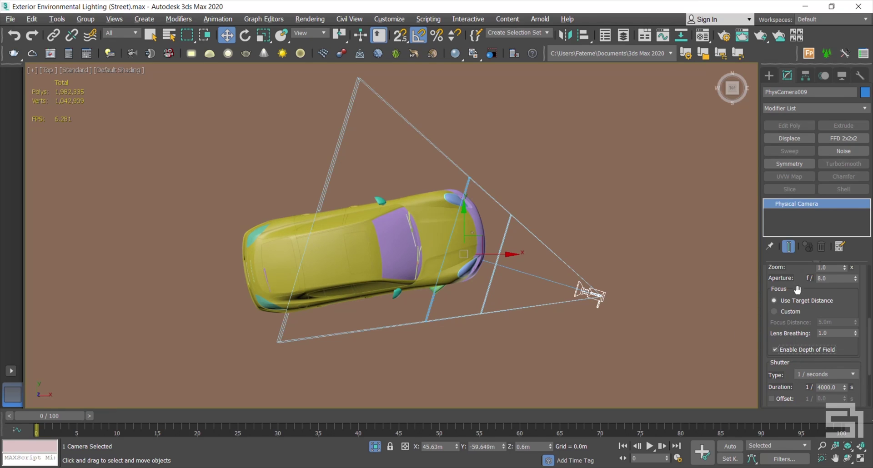
Try apertures of f/3.2 and f/4.5 on PhysCamera009 while watching its depth-of-field planes over the car
{"action": "scroll", "coordinate": [796, 287], "scroll_direction": "up", "scroll_amount": 2}
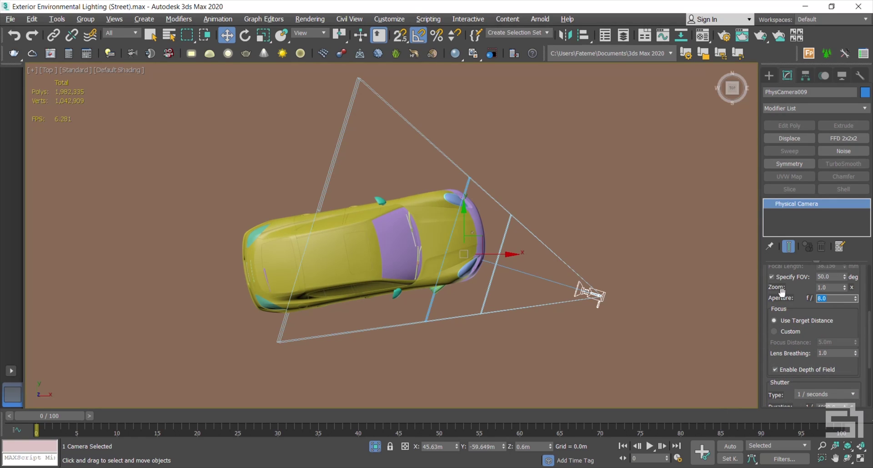
{"action": "type", "text": "3.2"}
{"action": "key", "text": "Return"}
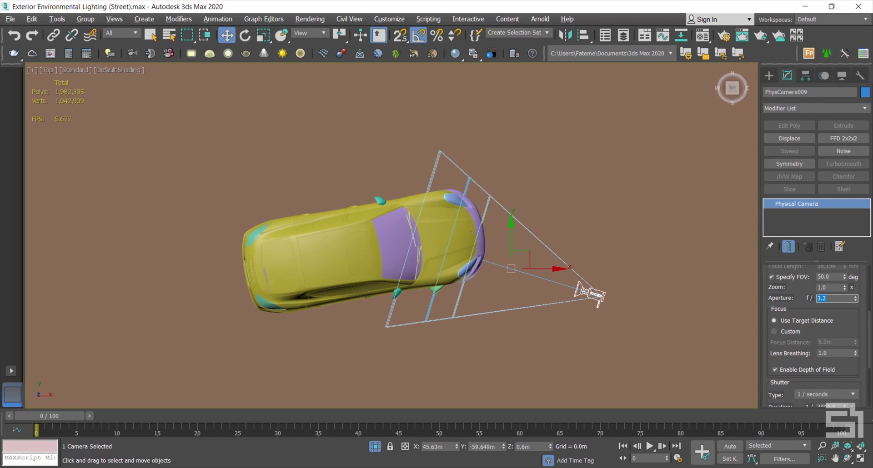
{"action": "type", "text": "4.5"}
{"action": "key", "text": "Return"}
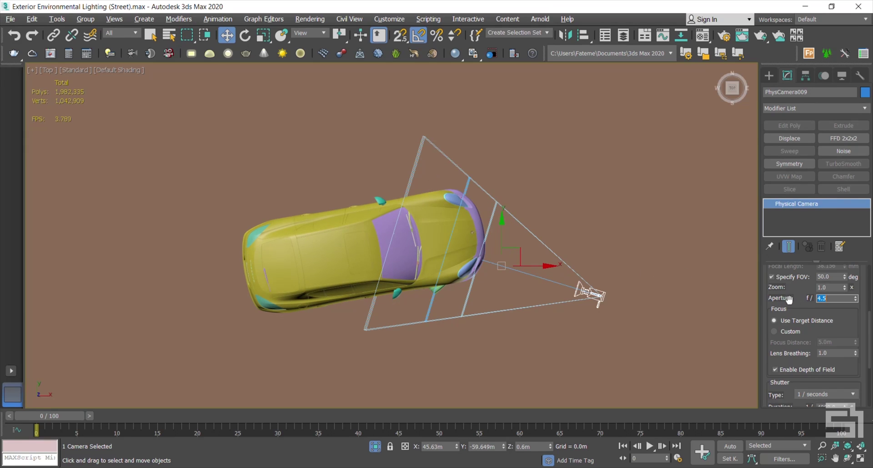
Test an aperture of f/2.3 on the camera and set it back to f/4.5
{"action": "mouse_move", "coordinate": [787, 300]}
{"action": "left_mouse_down"}
{"action": "mouse_move", "coordinate": [782, 295]}
{"action": "mouse_move", "coordinate": [792, 303]}
{"action": "left_mouse_up"}
{"action": "double_click", "coordinate": [832, 301]}
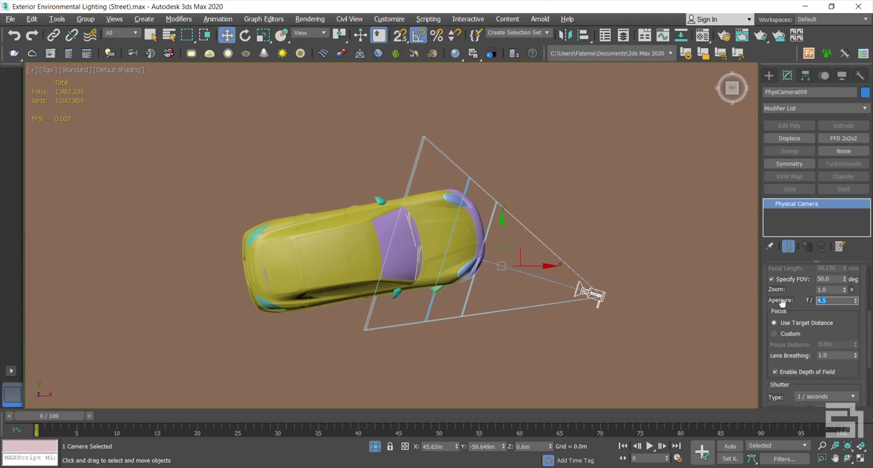
{"action": "type", "text": "2.3"}
{"action": "key", "text": "Return"}
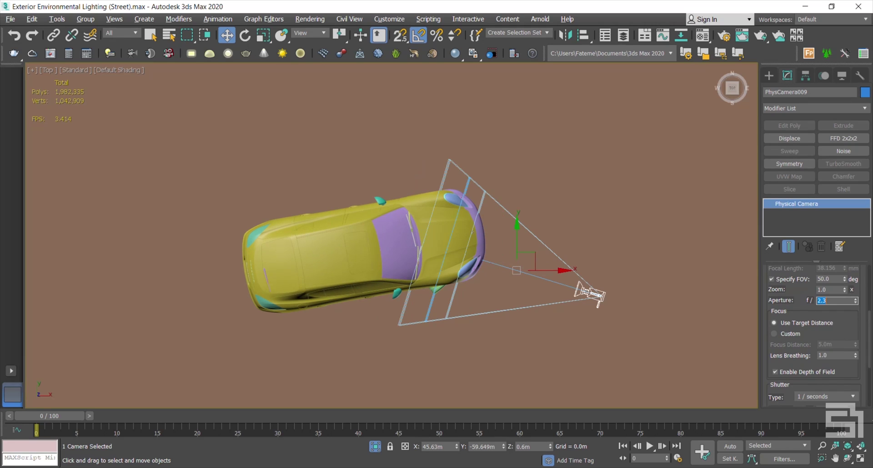
{"action": "type", "text": "4.5"}
{"action": "key", "text": "Return"}
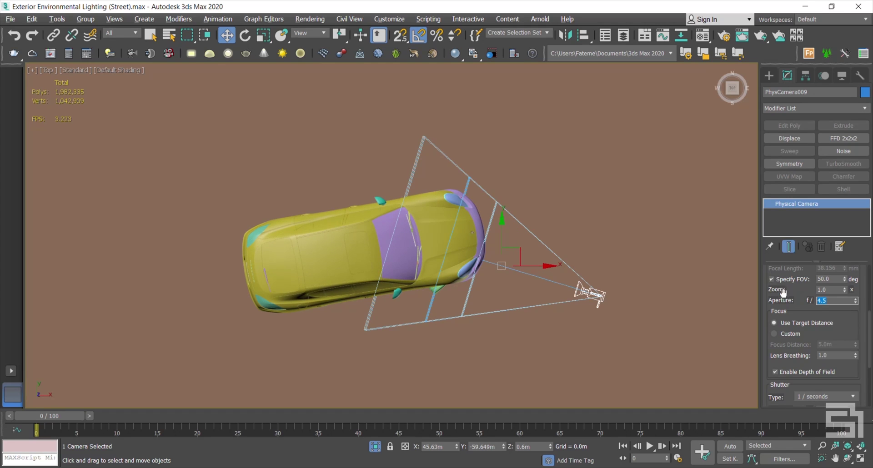
Compare the camera's focus planes with the car's front and shorten the target distance to 3 m
{"action": "left_click_drag", "start_coordinate": [787, 277], "coordinate": [785, 410]}
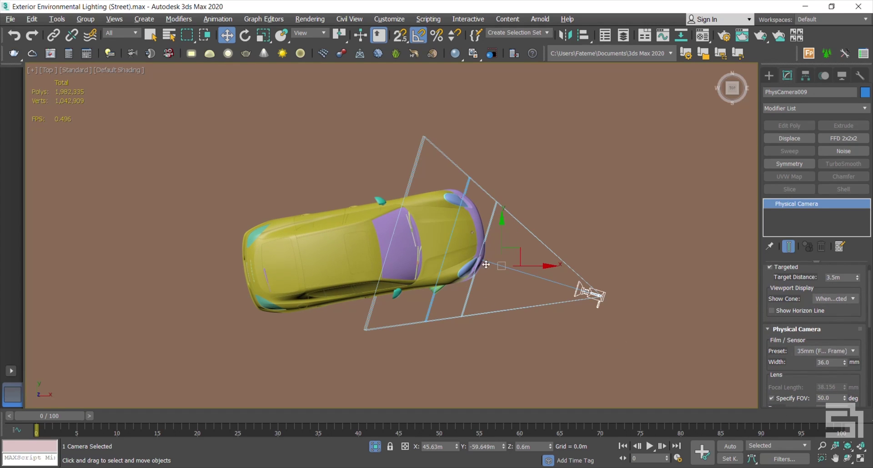
{"action": "scroll", "coordinate": [486, 264], "scroll_direction": "up", "scroll_amount": 6}
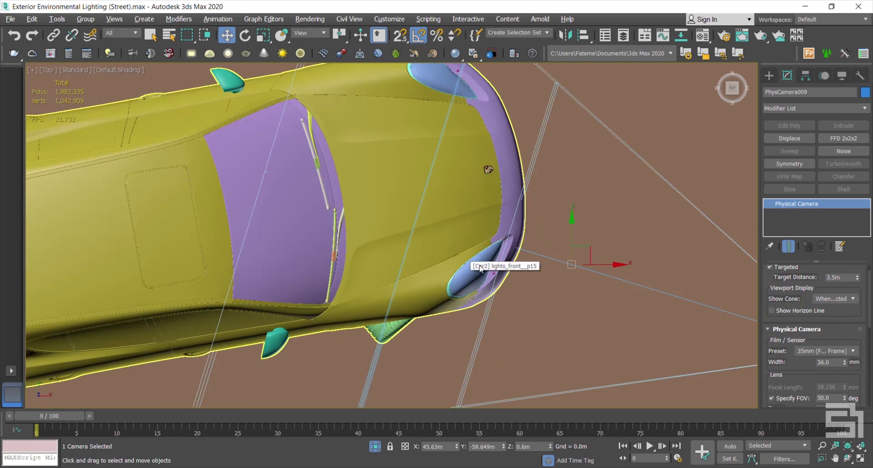
{"action": "scroll", "coordinate": [511, 279], "scroll_direction": "down", "scroll_amount": 5}
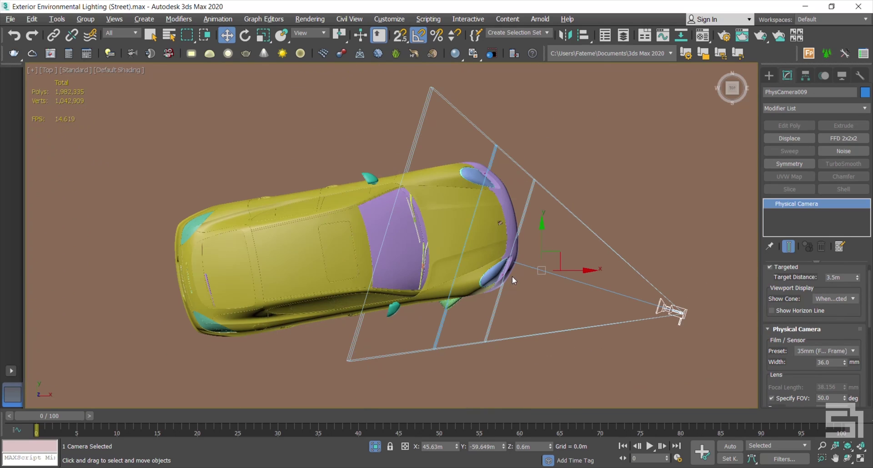
{"action": "left_click_drag", "start_coordinate": [802, 283], "coordinate": [803, 298]}
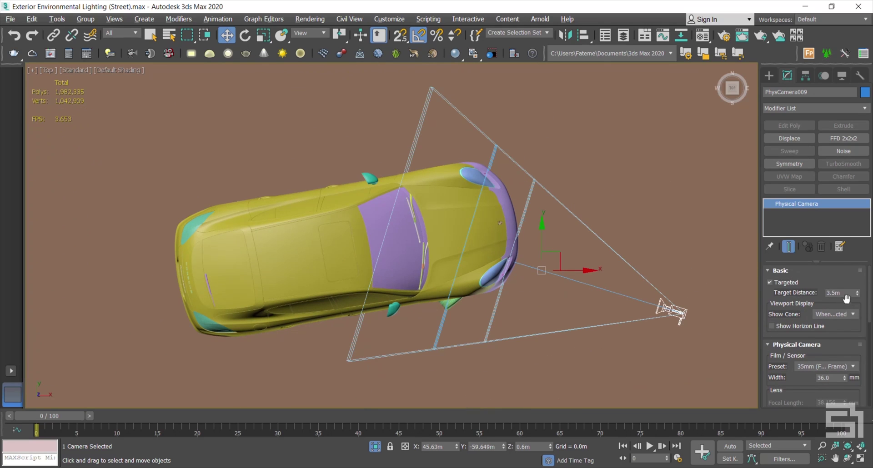
{"action": "left_click_drag", "start_coordinate": [857, 294], "coordinate": [800, 290]}
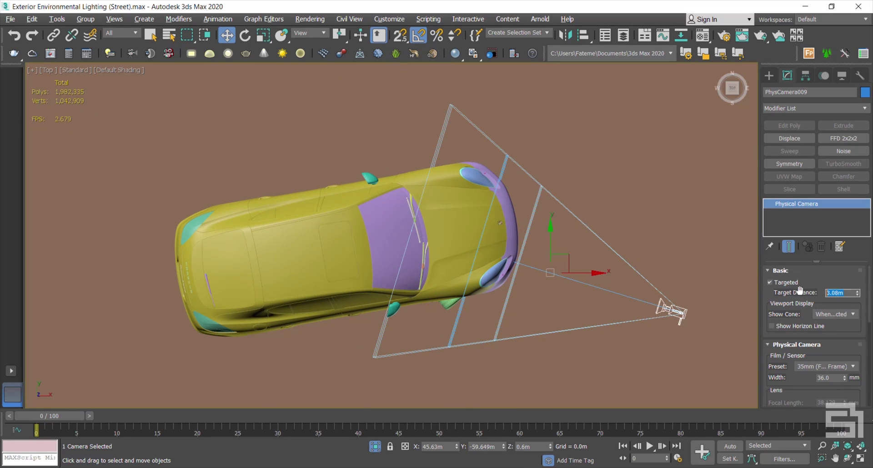
{"action": "type", "text": "3"}
{"action": "key", "text": "Return"}
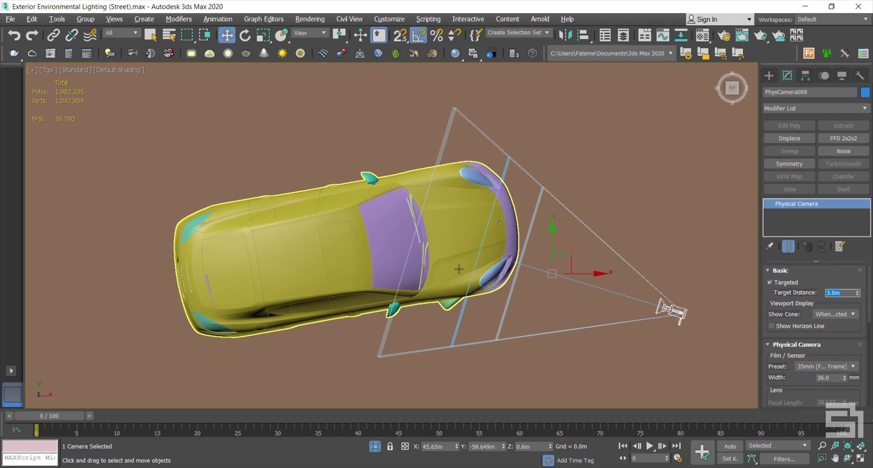
Check closely where the target meets the car's front and set the camera's target distance to 3.5 m
{"action": "right_click", "coordinate": [508, 271]}
{"action": "left_click", "coordinate": [492, 289]}
{"action": "scroll", "coordinate": [514, 262], "scroll_direction": "up", "scroll_amount": 4}
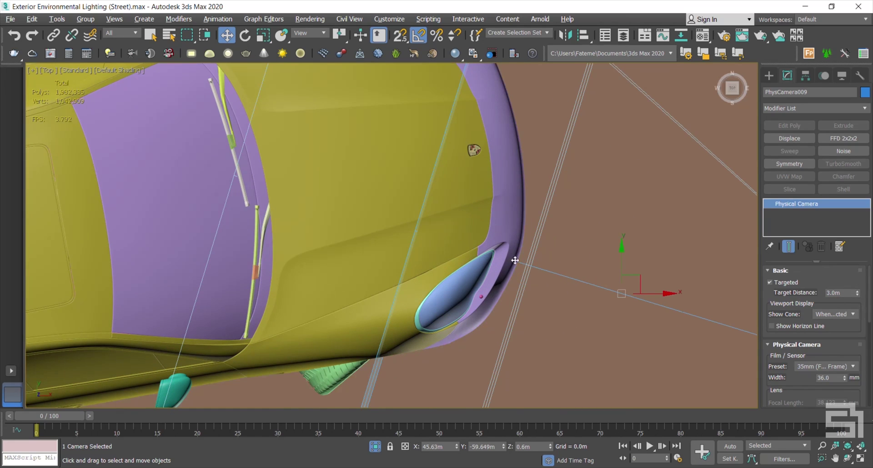
{"action": "scroll", "coordinate": [516, 259], "scroll_direction": "down", "scroll_amount": 5}
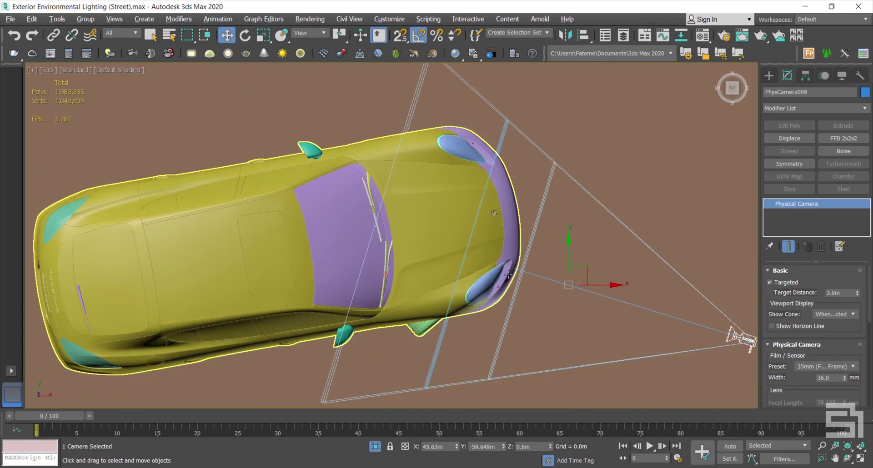
{"action": "scroll", "coordinate": [517, 282], "scroll_direction": "down", "scroll_amount": 2}
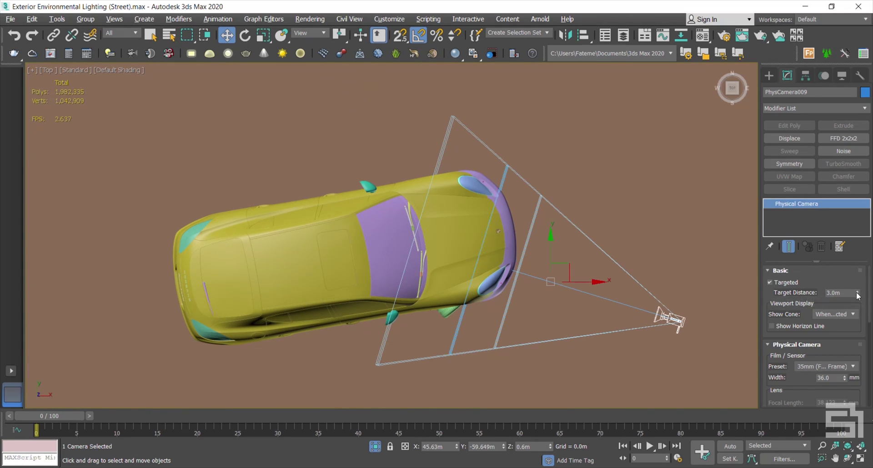
{"action": "left_click_drag", "start_coordinate": [858, 295], "coordinate": [860, 294]}
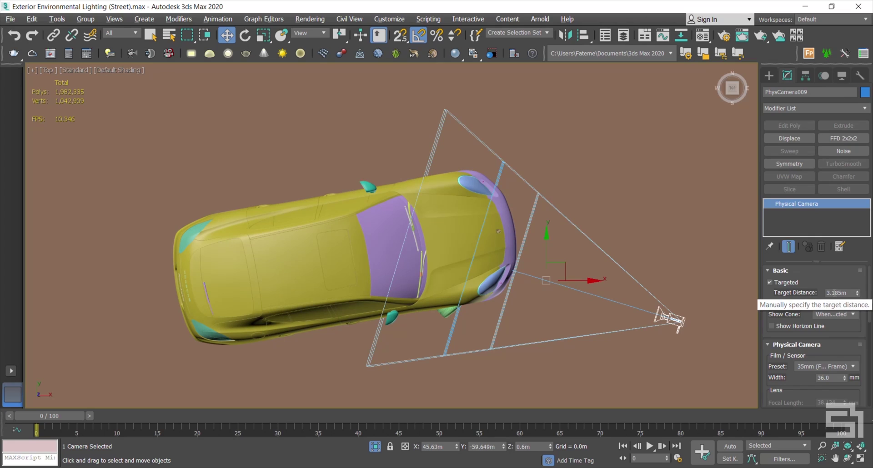
{"action": "double_click", "coordinate": [848, 292]}
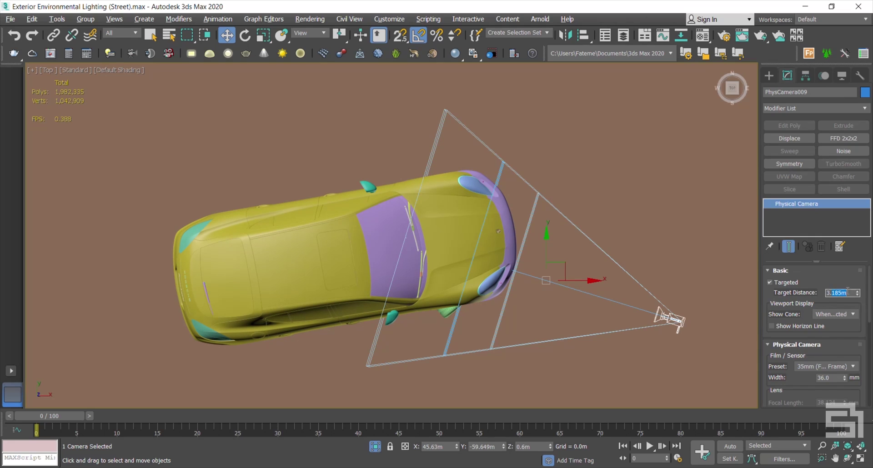
{"action": "type", "text": "3.5"}
{"action": "key", "text": "Return"}
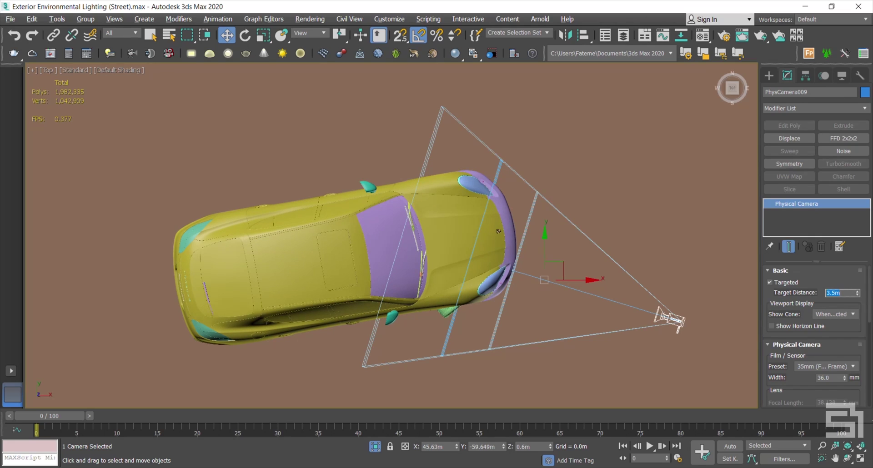
Try apertures of f/4.2, f/4.7 and f/5 before settling on f/4.55, and reduce the target distance to 3.102 m
{"action": "scroll", "coordinate": [824, 301], "scroll_direction": "down", "scroll_amount": 5}
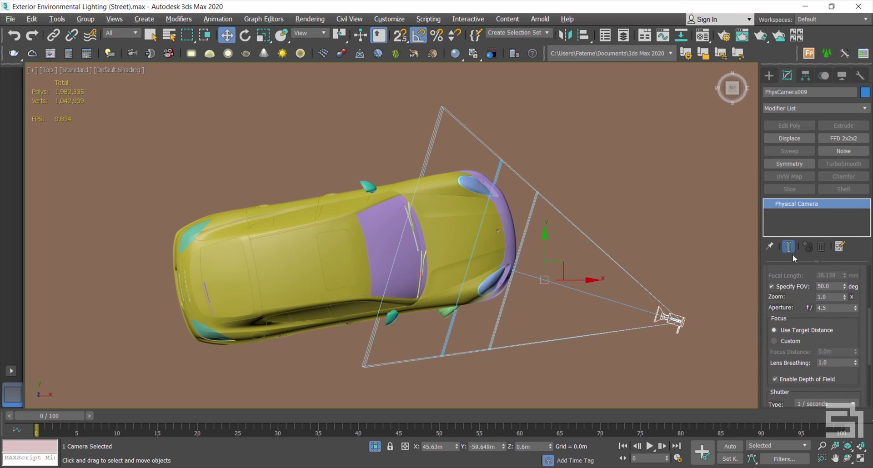
{"action": "double_click", "coordinate": [831, 308]}
{"action": "key", "text": "Return"}
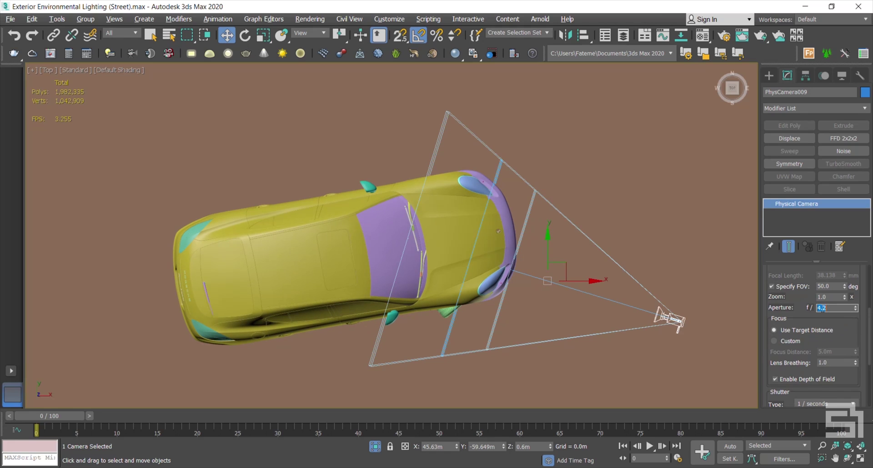
{"action": "key", "text": "Return"}
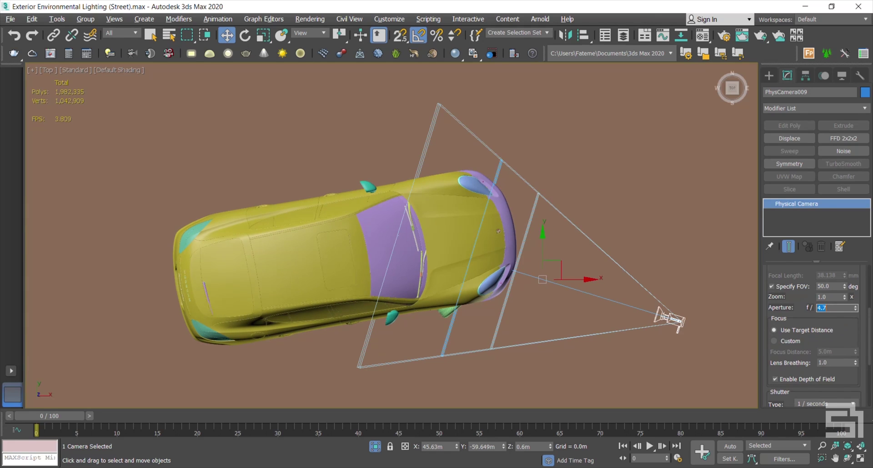
{"action": "type", "text": "5"}
{"action": "key", "text": "Return"}
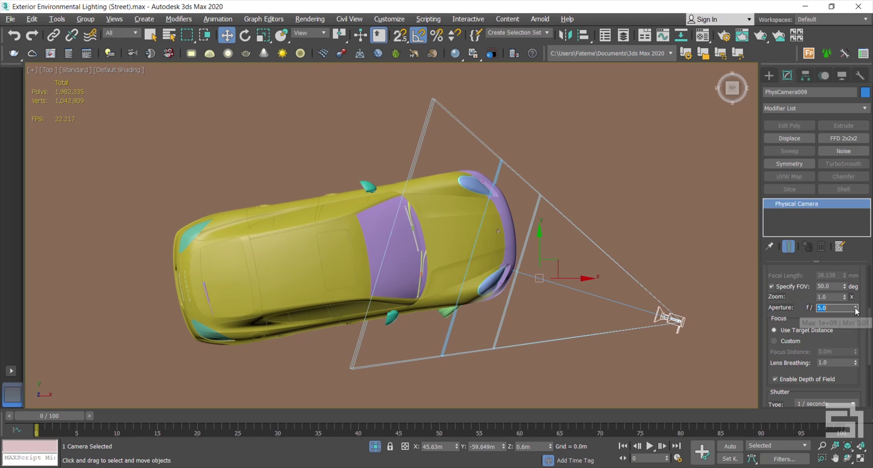
{"action": "left_click_drag", "start_coordinate": [856, 309], "coordinate": [856, 310]}
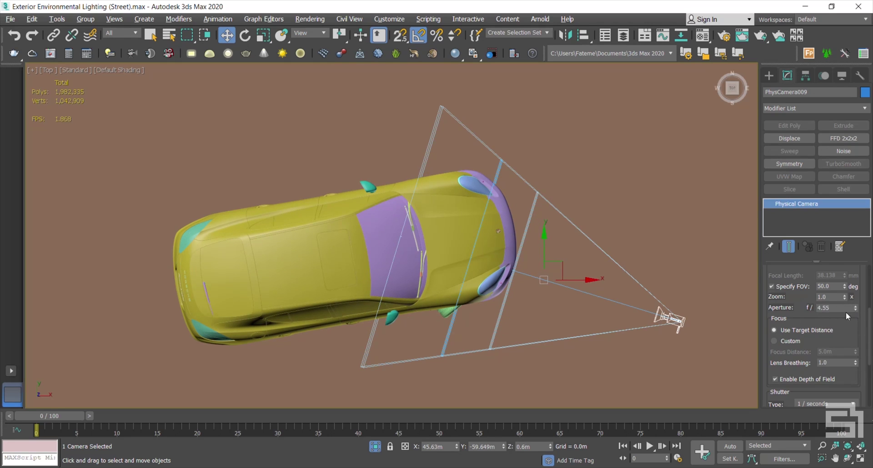
{"action": "scroll", "coordinate": [858, 312], "scroll_direction": "up", "scroll_amount": 5}
{"action": "left_click_drag", "start_coordinate": [857, 294], "coordinate": [859, 299]}
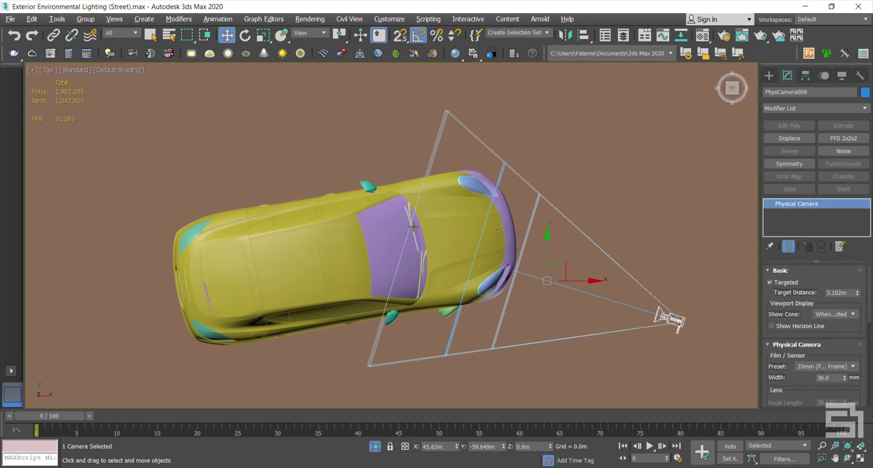
Maximize the PhysCamera009 view and end the isolation to show the whole street scene
{"action": "left_click", "coordinate": [862, 459]}
{"action": "right_click", "coordinate": [610, 294]}
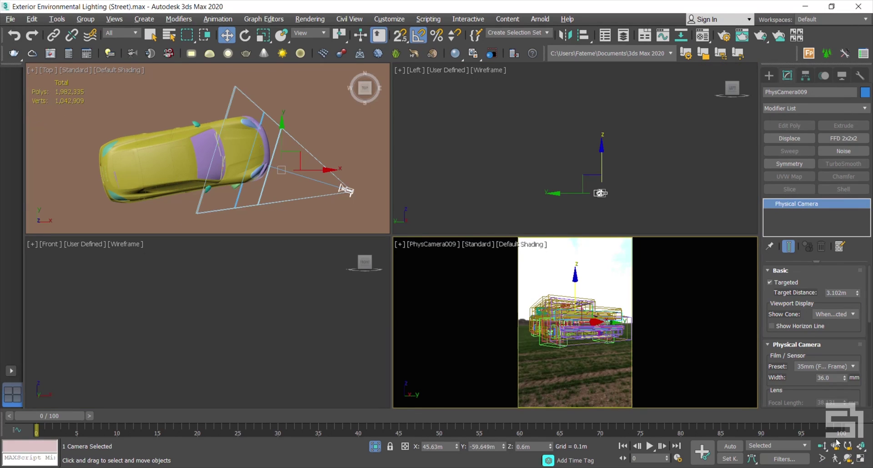
{"action": "left_click", "coordinate": [861, 458]}
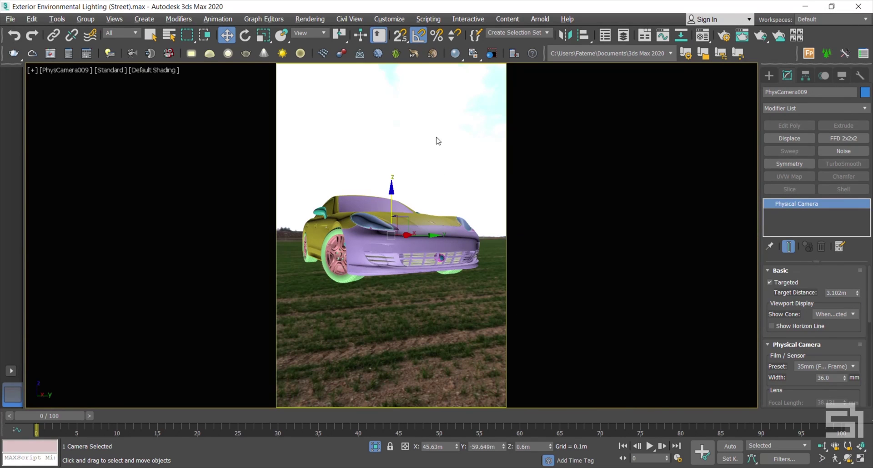
{"action": "left_click", "coordinate": [376, 448]}
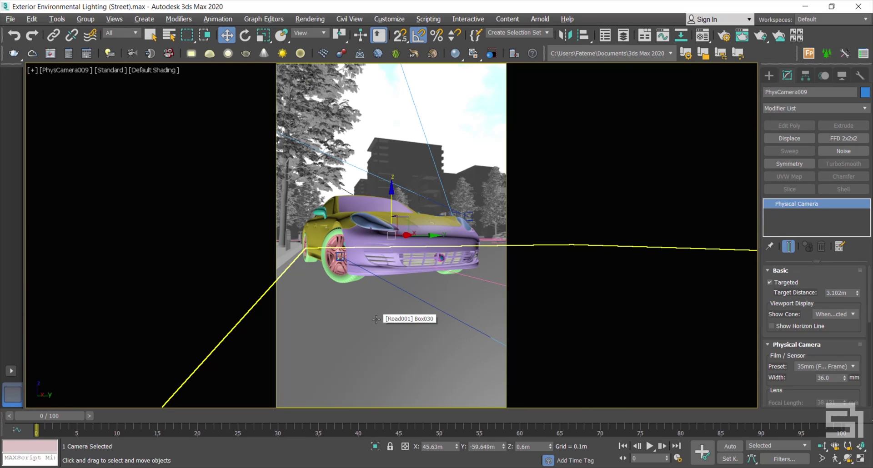
Select the camera of the current view and review its target distance, field of view, aperture and focus settings
{"action": "left_click", "coordinate": [75, 68]}
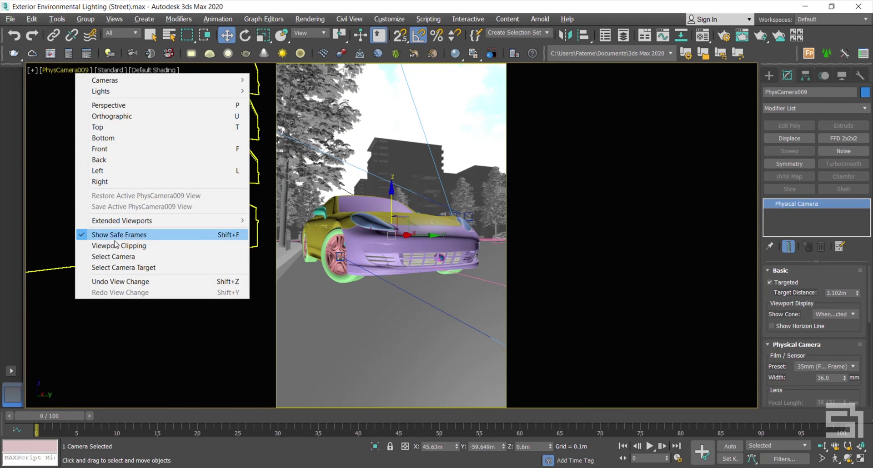
{"action": "left_click", "coordinate": [117, 257]}
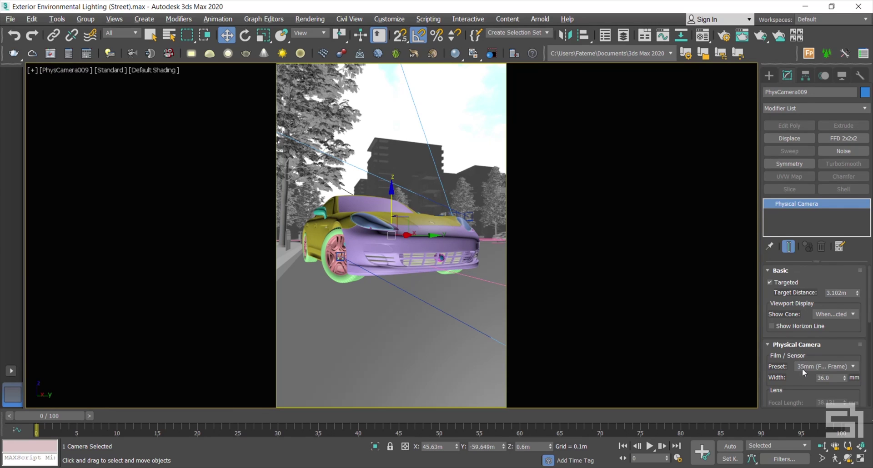
{"action": "left_click_drag", "start_coordinate": [802, 368], "coordinate": [790, 201]}
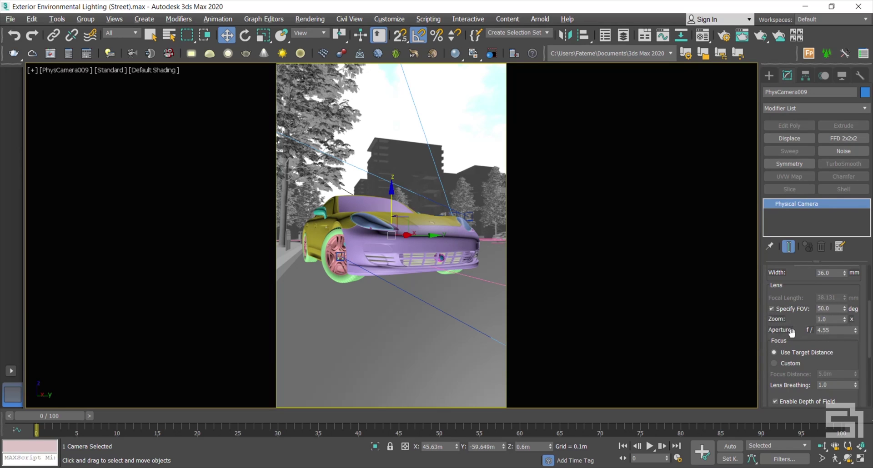
{"action": "left_click_drag", "start_coordinate": [791, 333], "coordinate": [795, 301]}
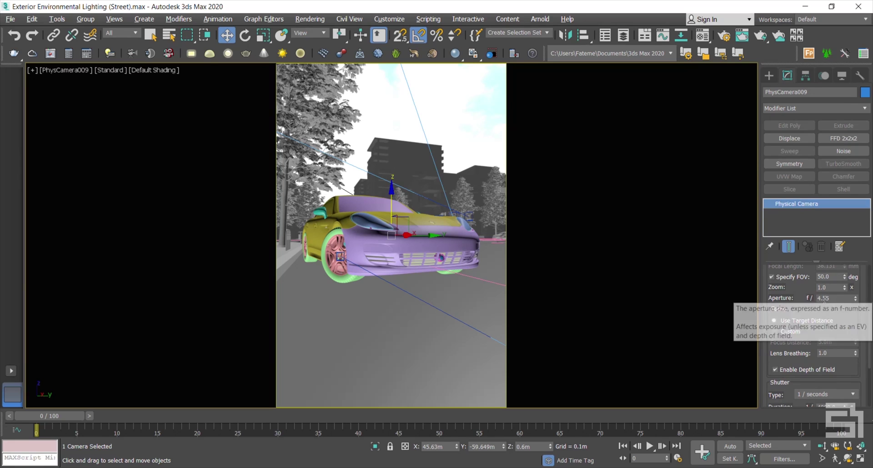
{"action": "mouse_move", "coordinate": [792, 350]}
{"action": "left_mouse_down"}
{"action": "mouse_move", "coordinate": [800, 297]}
{"action": "mouse_move", "coordinate": [789, 177]}
{"action": "mouse_move", "coordinate": [792, 354]}
{"action": "left_mouse_up"}
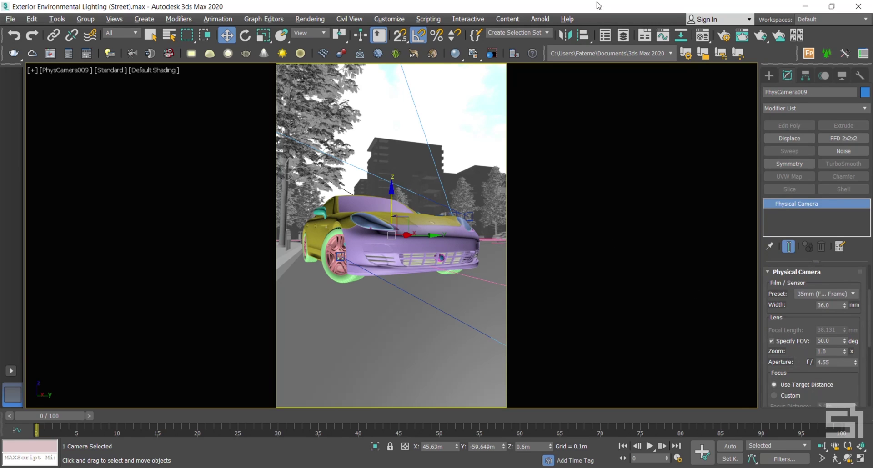
Render the PhysCamera009 view with V-Ray and examine the sharpness of the car, trees and buildings at up to 400%
{"action": "key", "text": "shift+q"}
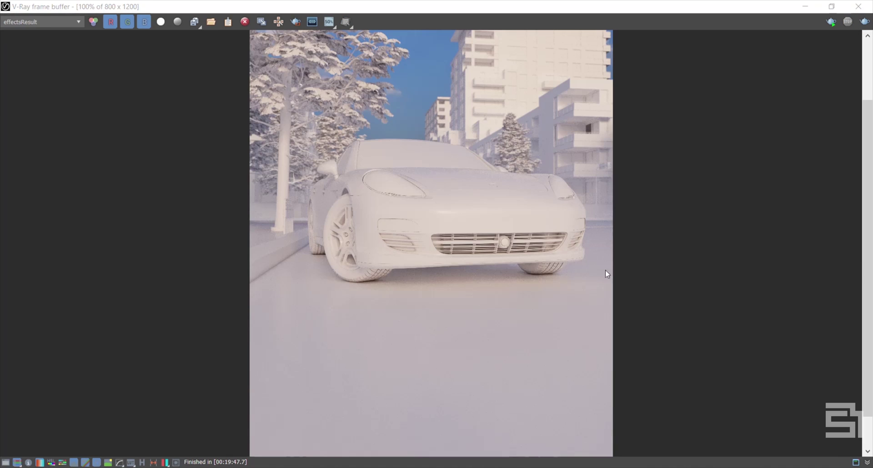
{"action": "scroll", "coordinate": [427, 237], "scroll_direction": "up", "scroll_amount": 1}
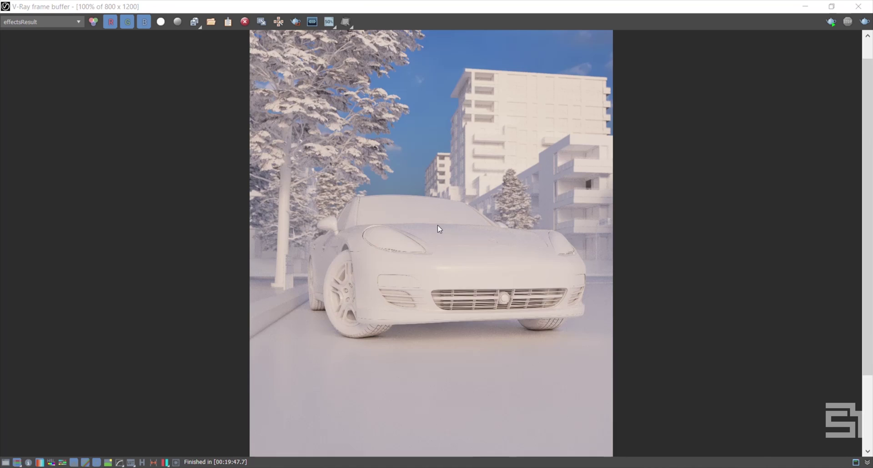
{"action": "scroll", "coordinate": [438, 225], "scroll_direction": "up", "scroll_amount": 1}
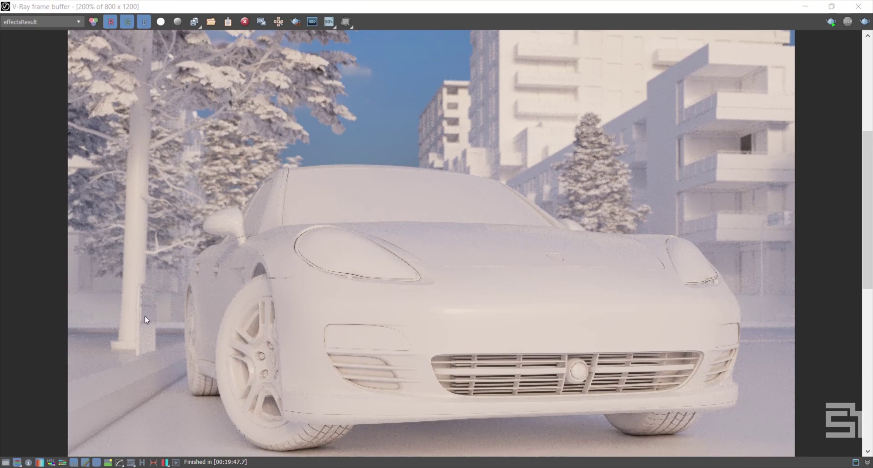
{"action": "scroll", "coordinate": [715, 187], "scroll_direction": "up", "scroll_amount": 1}
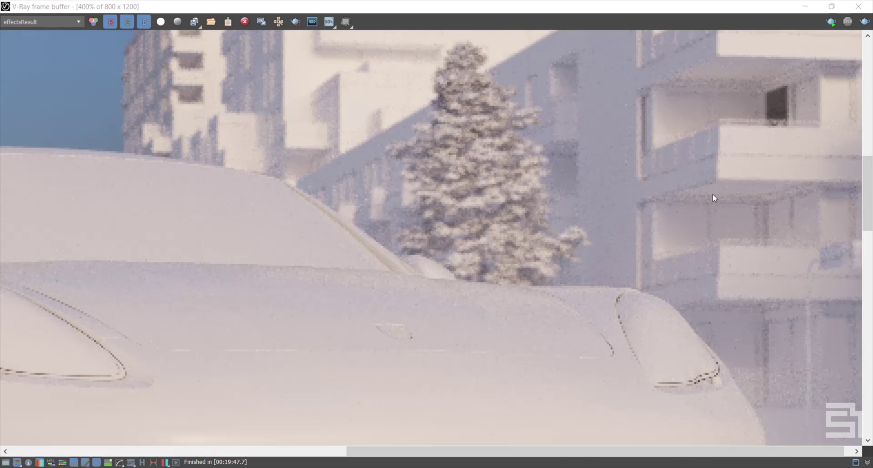
{"action": "scroll", "coordinate": [637, 228], "scroll_direction": "down", "scroll_amount": 1}
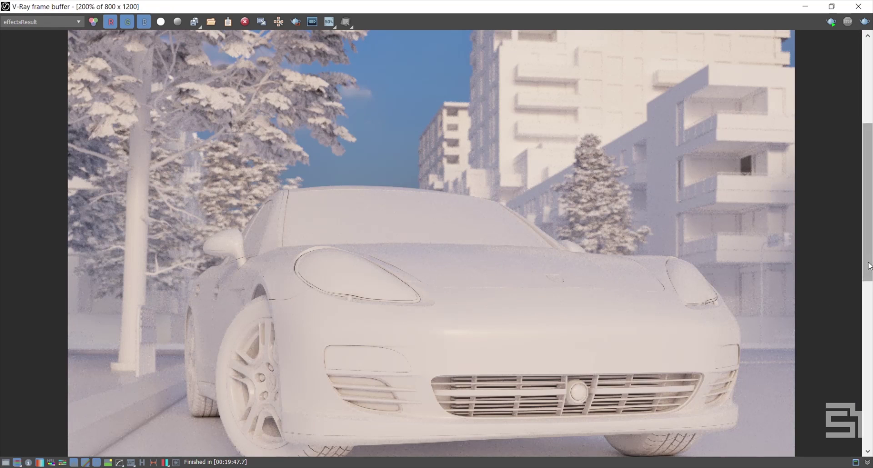
{"action": "left_click_drag", "start_coordinate": [867, 262], "coordinate": [866, 200]}
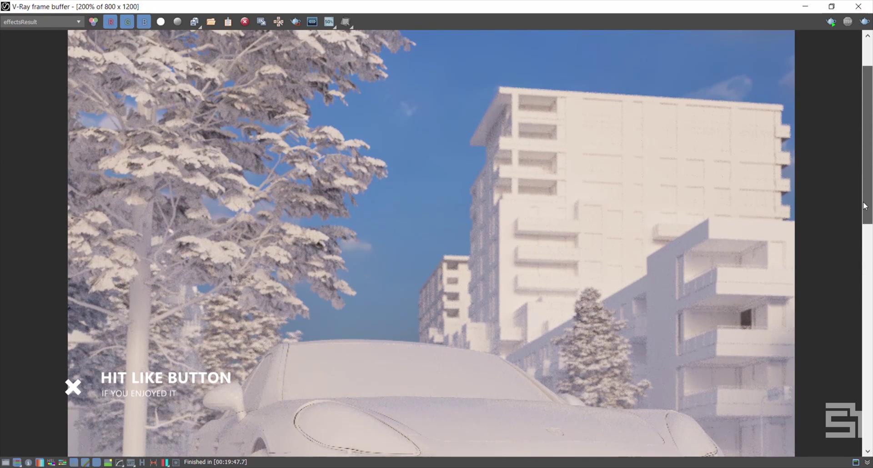
{"action": "scroll", "coordinate": [743, 243], "scroll_direction": "up", "scroll_amount": 1}
{"action": "scroll", "coordinate": [708, 247], "scroll_direction": "down", "scroll_amount": 3}
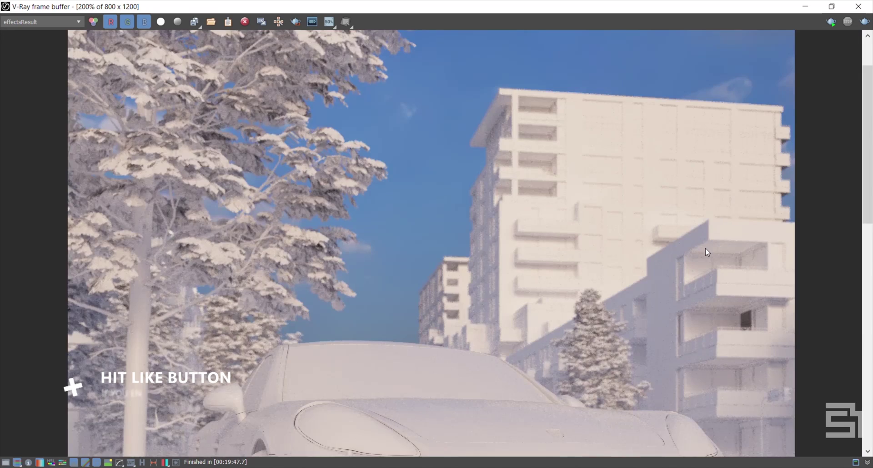